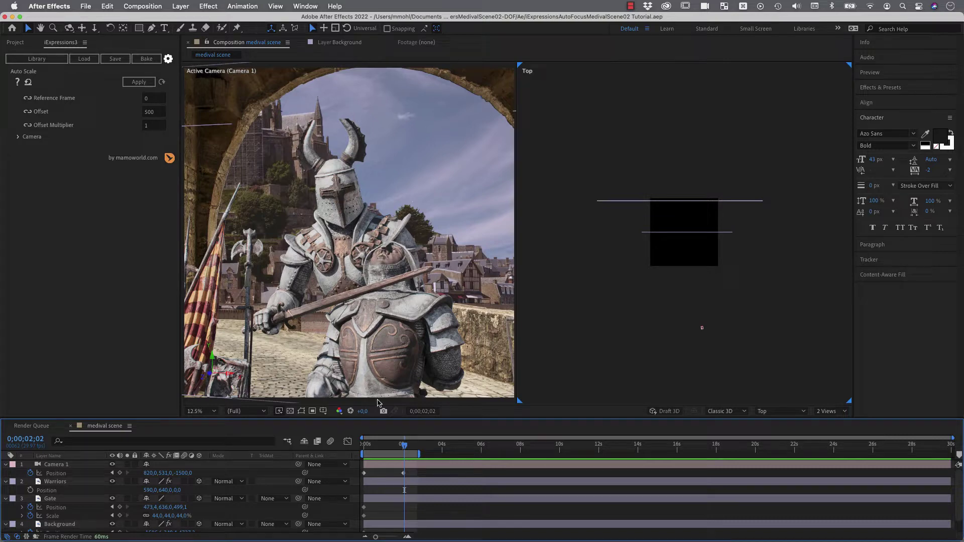
Step: Turn on Depth of Field in Camera 1's Camera Options
{"action": "left_click_drag", "start_coordinate": [403, 445], "coordinate": [350, 448]}
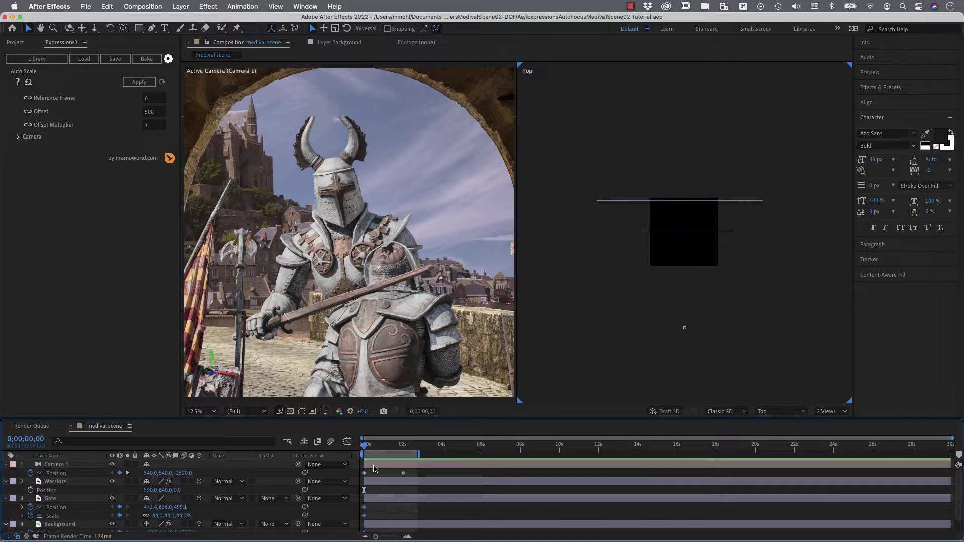
{"action": "left_click_drag", "start_coordinate": [365, 450], "coordinate": [403, 445]}
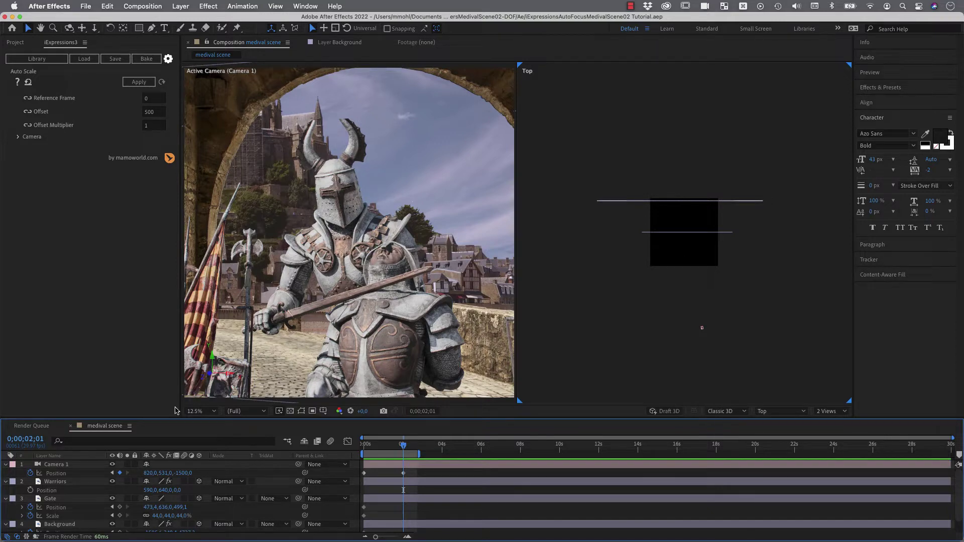
{"action": "left_click", "coordinate": [26, 466]}
{"action": "left_click", "coordinate": [6, 468]}
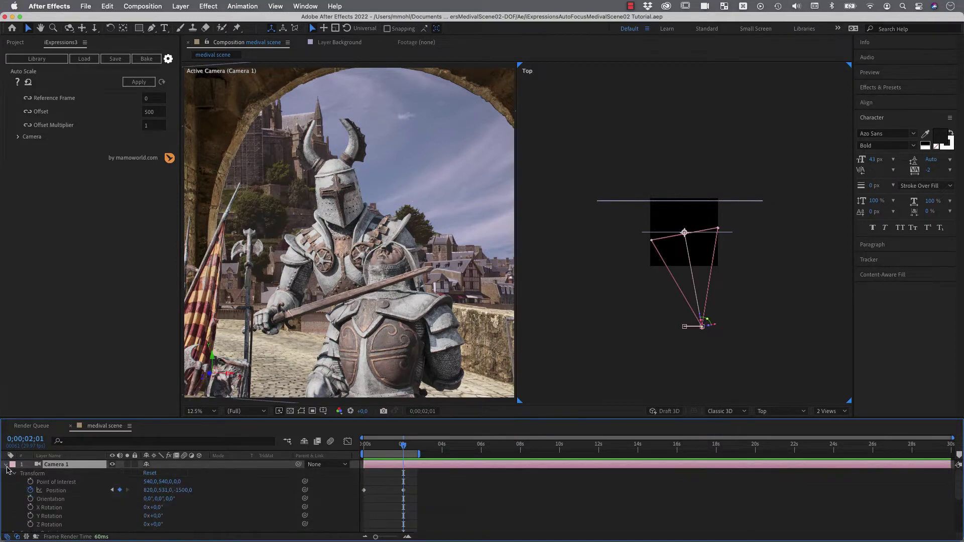
{"action": "left_click", "coordinate": [14, 474]}
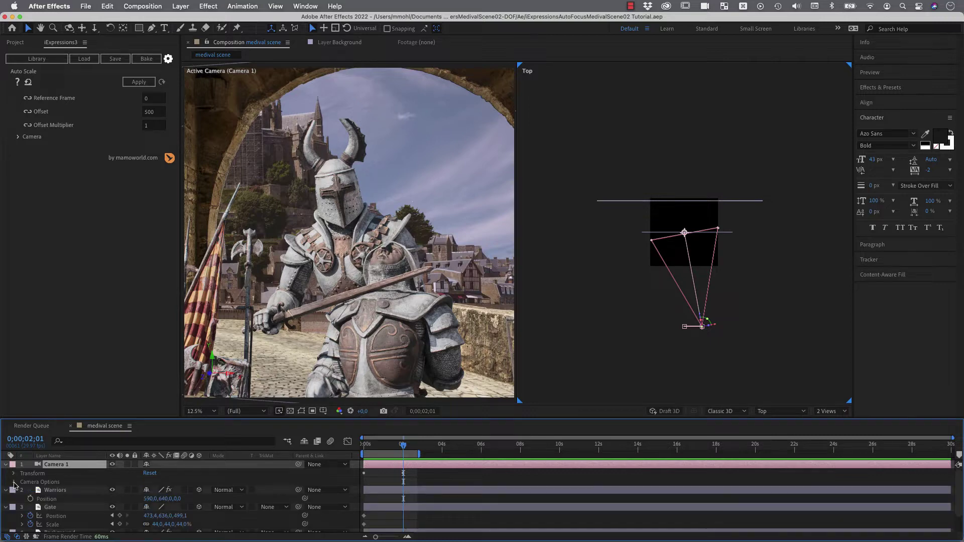
{"action": "left_click", "coordinate": [15, 483]}
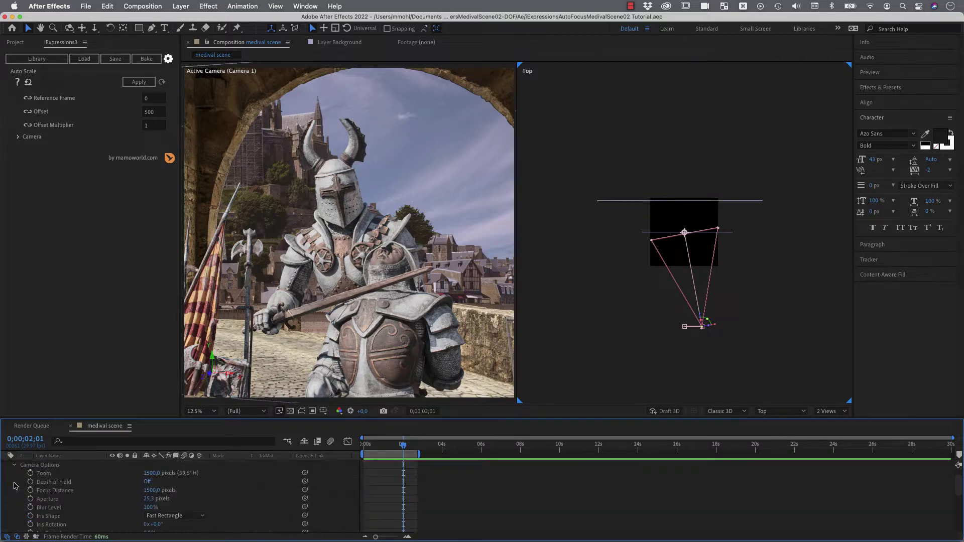
{"action": "left_click", "coordinate": [147, 482]}
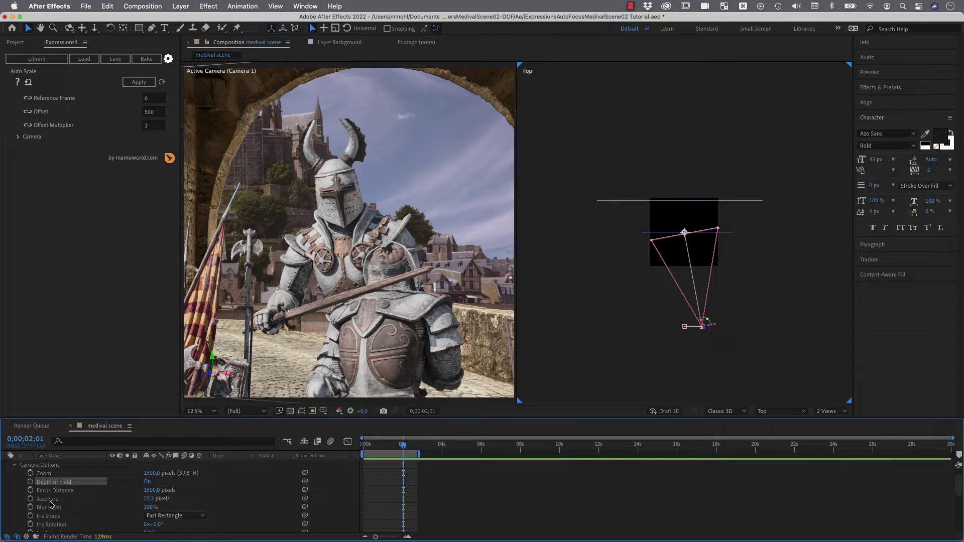
Step: Set the aperture to about 261 pixels and raise Focus Distance to about 1987 pixels
{"action": "left_click_drag", "start_coordinate": [150, 498], "coordinate": [338, 505]}
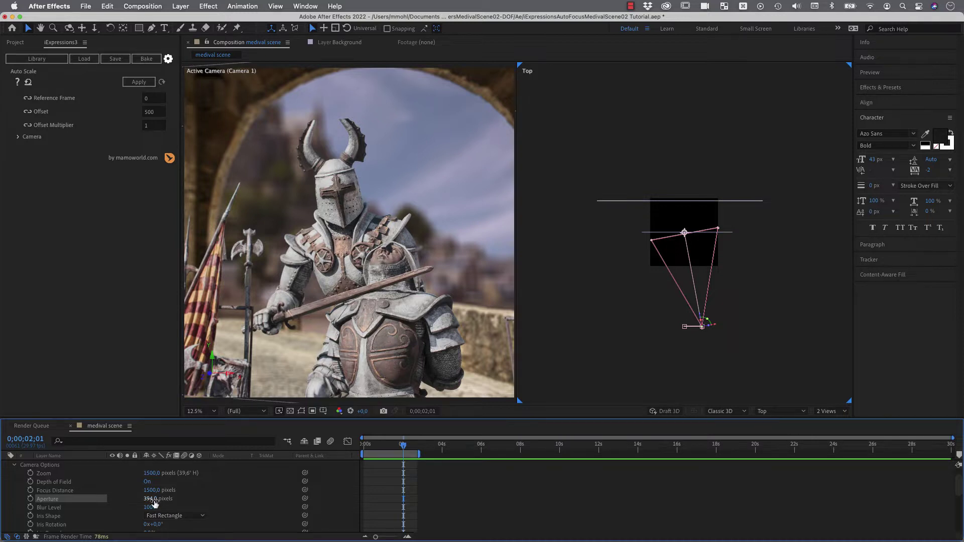
{"action": "mouse_move", "coordinate": [152, 500]}
{"action": "left_mouse_down"}
{"action": "mouse_move", "coordinate": [65, 506]}
{"action": "mouse_move", "coordinate": [97, 511]}
{"action": "left_mouse_up"}
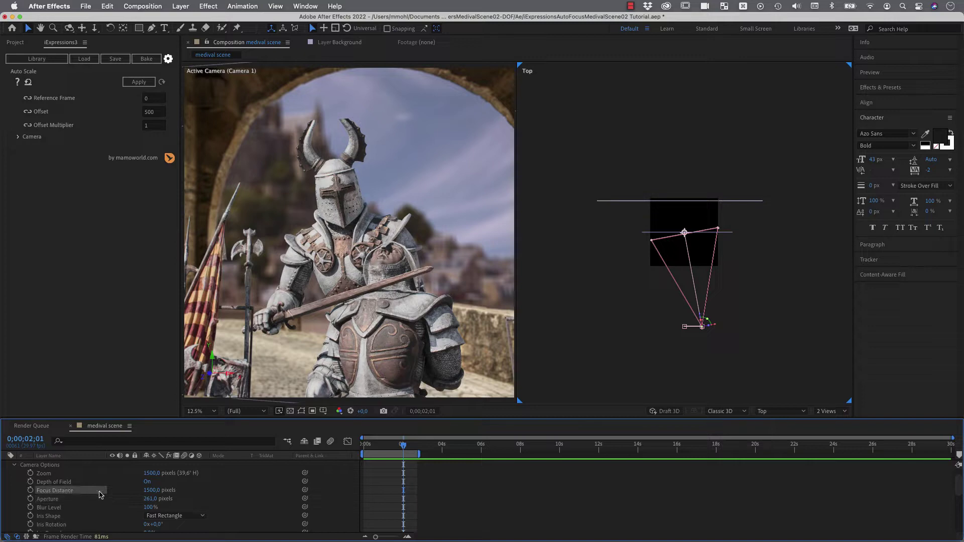
{"action": "mouse_move", "coordinate": [153, 491]}
{"action": "left_mouse_down"}
{"action": "mouse_move", "coordinate": [163, 474]}
{"action": "mouse_move", "coordinate": [695, 202]}
{"action": "left_mouse_up"}
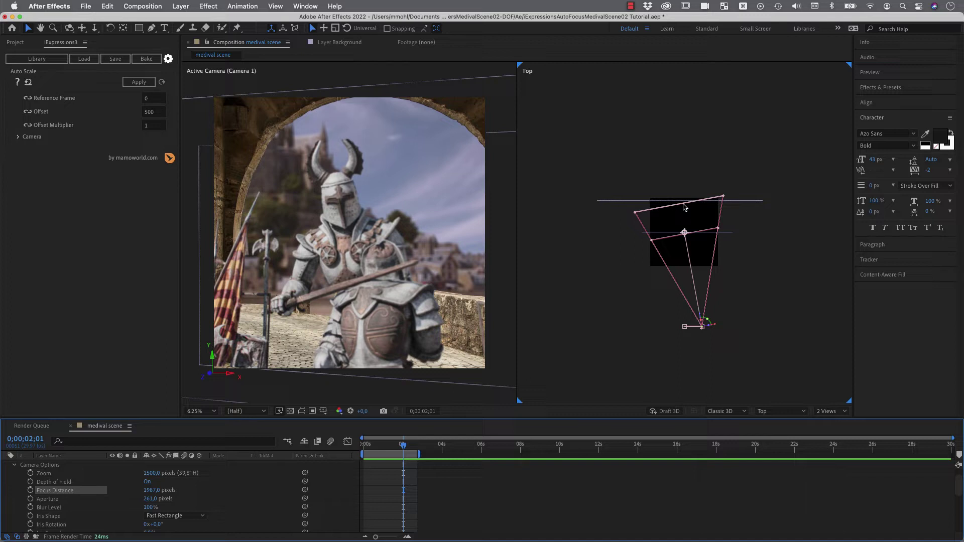
Step: Zoom out the Top view and select the knight and arch layers to compare their depths
{"action": "key", "text": "comma"}
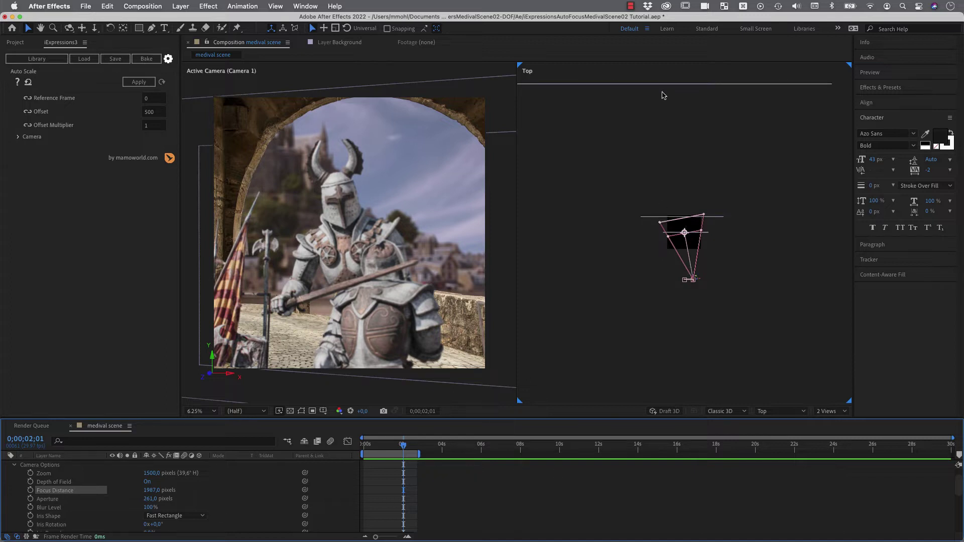
{"action": "left_click", "coordinate": [294, 184]}
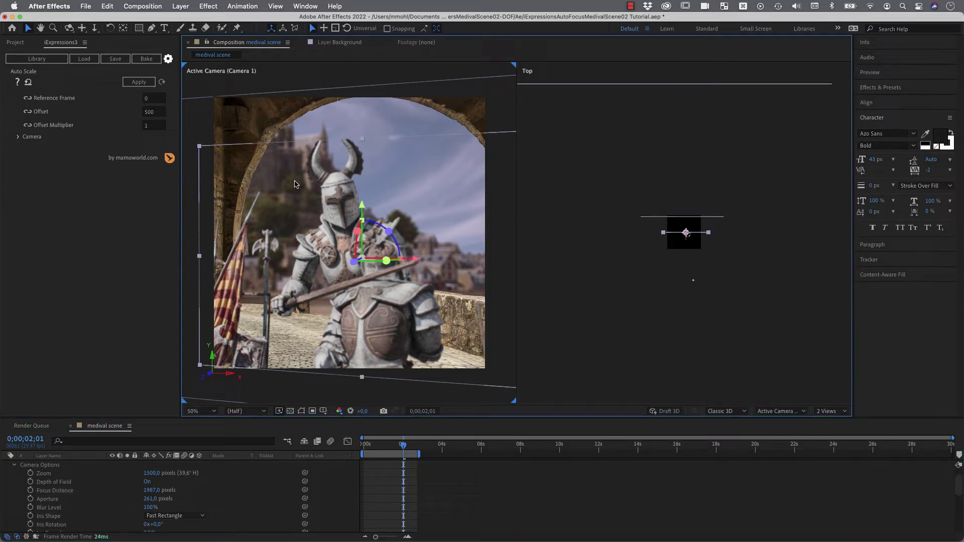
{"action": "left_click", "coordinate": [253, 123]}
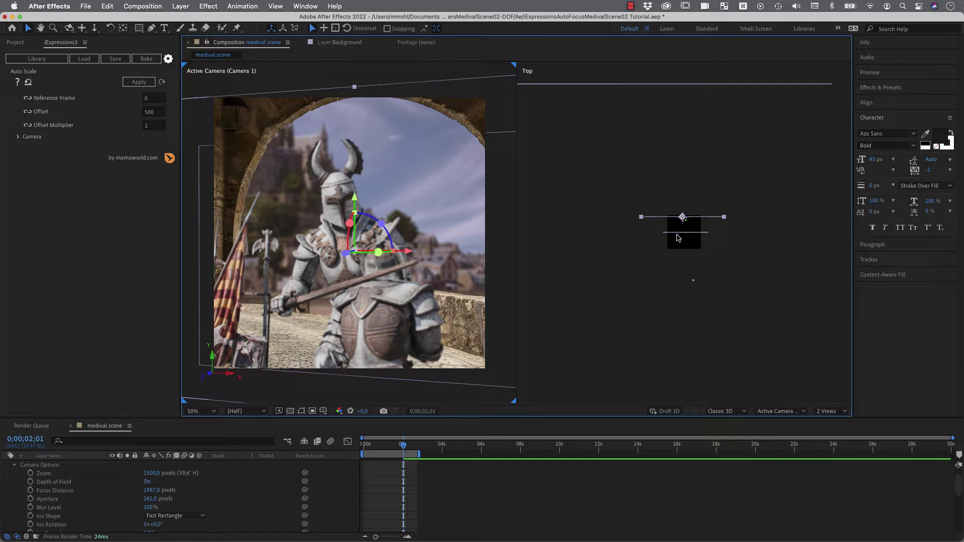
{"action": "left_click", "coordinate": [692, 282]}
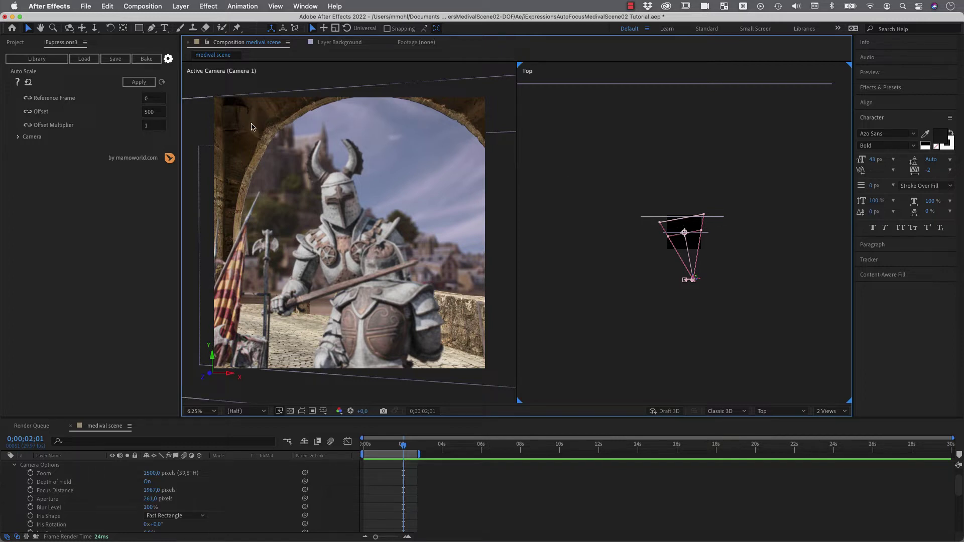
Step: Scrub Camera 1's Focus Distance until it reads 1520 pixels
{"action": "left_click", "coordinate": [151, 490]}
{"action": "left_click_drag", "start_coordinate": [152, 490], "coordinate": [269, 490]}
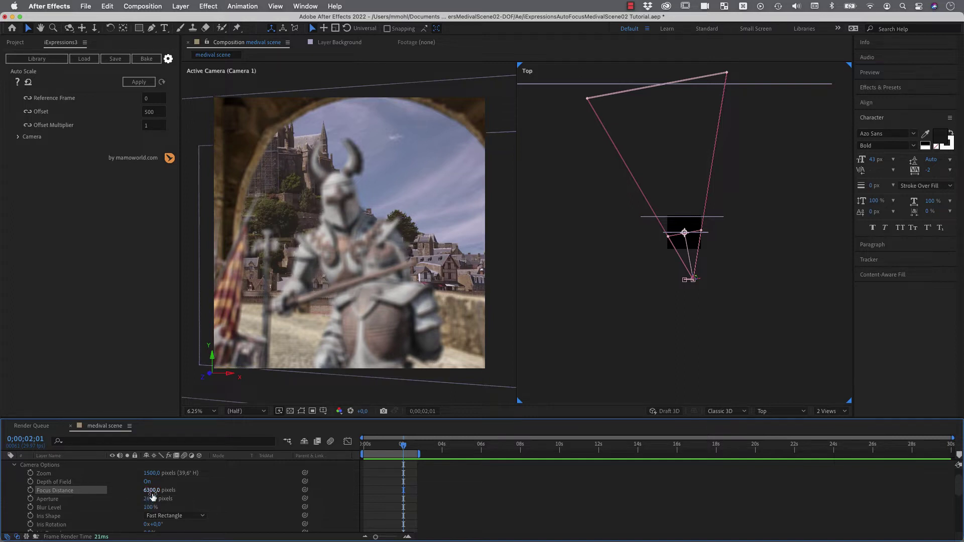
{"action": "left_click_drag", "start_coordinate": [153, 496], "coordinate": [90, 495]}
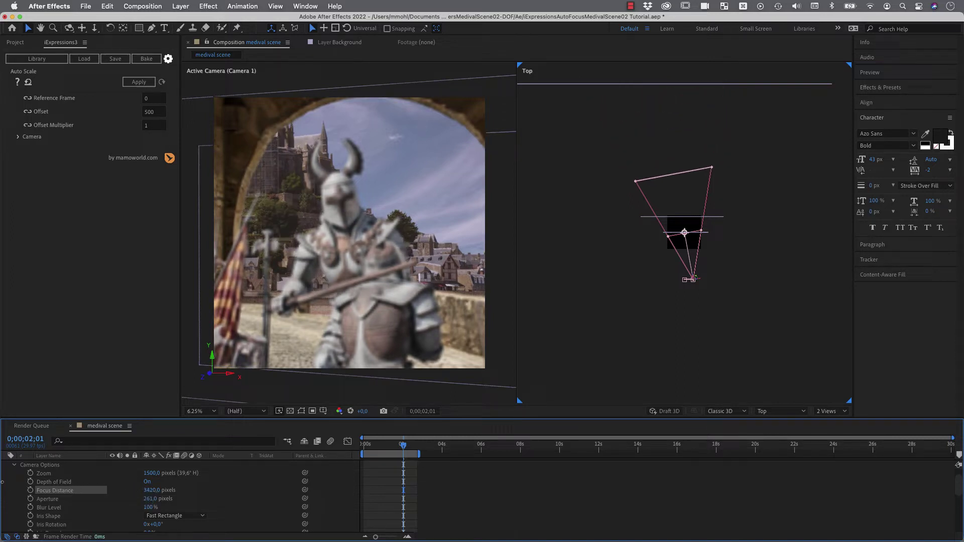
{"action": "mouse_move", "coordinate": [101, 537]}
{"action": "left_mouse_down"}
{"action": "mouse_move", "coordinate": [58, 532]}
{"action": "mouse_move", "coordinate": [133, 490]}
{"action": "mouse_move", "coordinate": [64, 490]}
{"action": "left_mouse_up"}
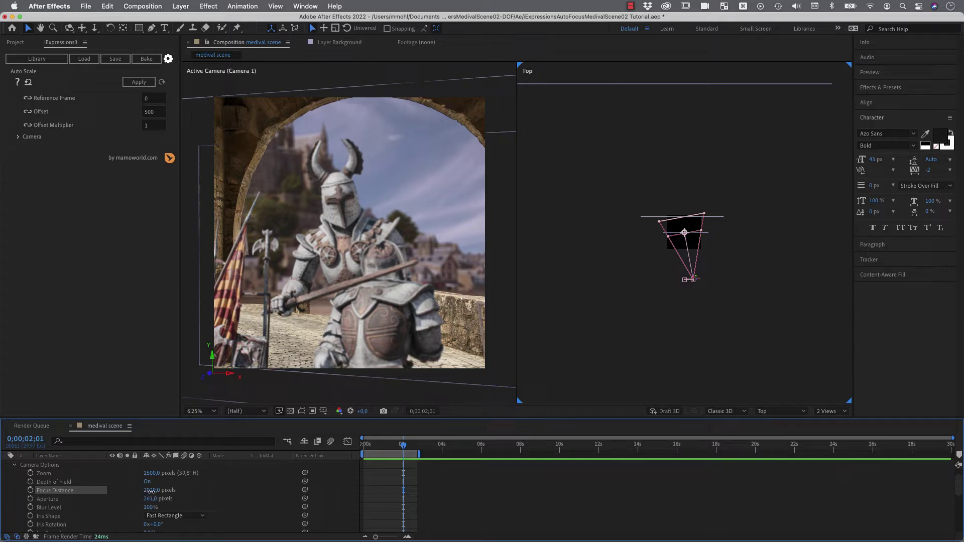
{"action": "left_click_drag", "start_coordinate": [150, 490], "coordinate": [127, 495]}
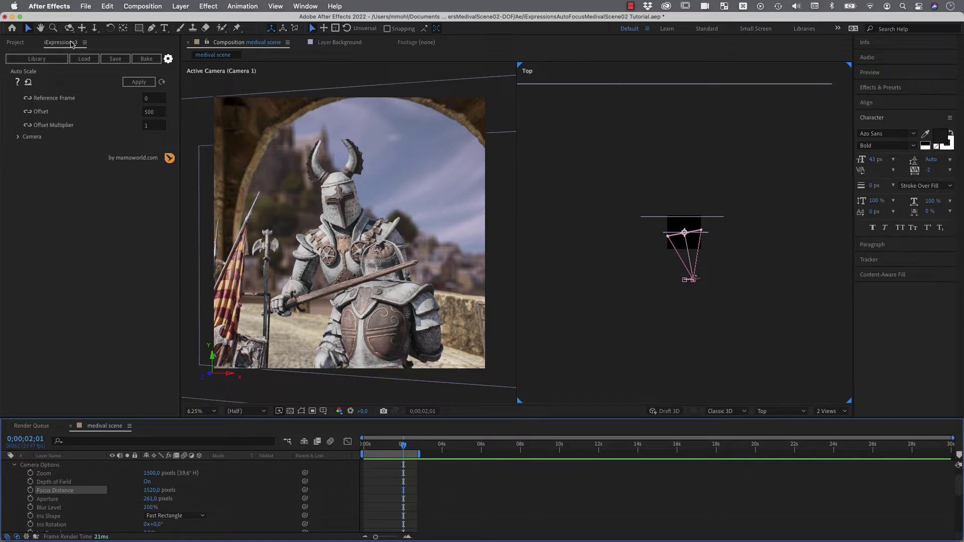
Step: Apply the iExpressions Camera 'Autofocus on Layers' preset to Camera 1's Focus Distance
{"action": "left_click", "coordinate": [37, 59]}
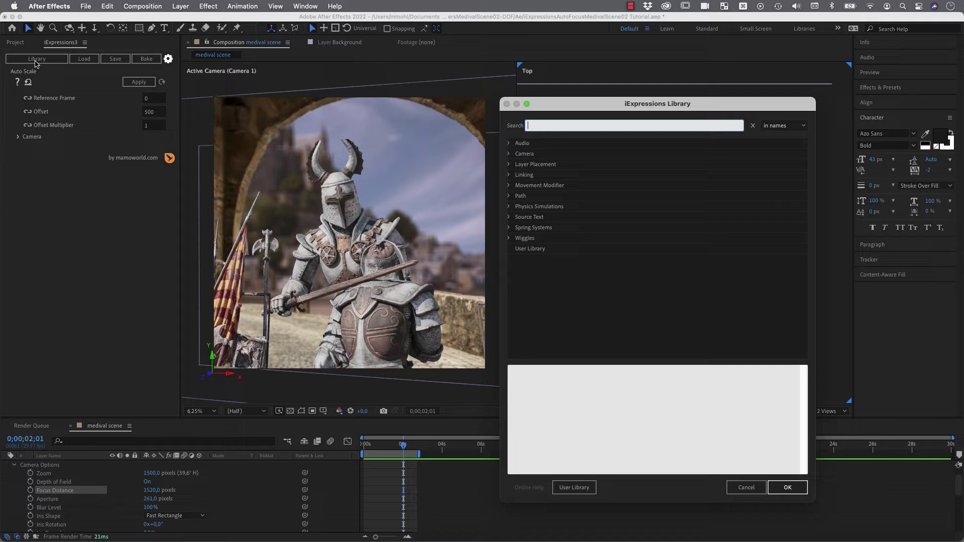
{"action": "left_click", "coordinate": [510, 154]}
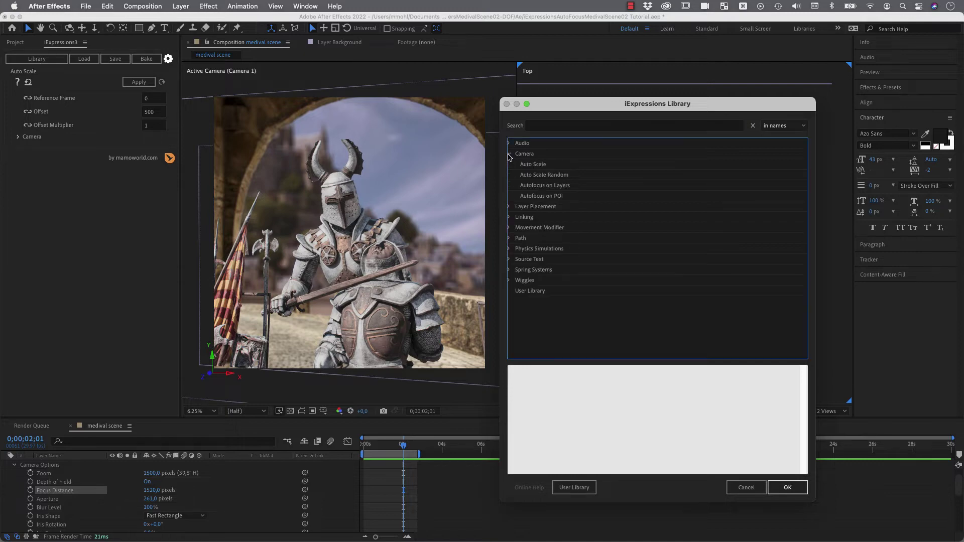
{"action": "left_click", "coordinate": [531, 186]}
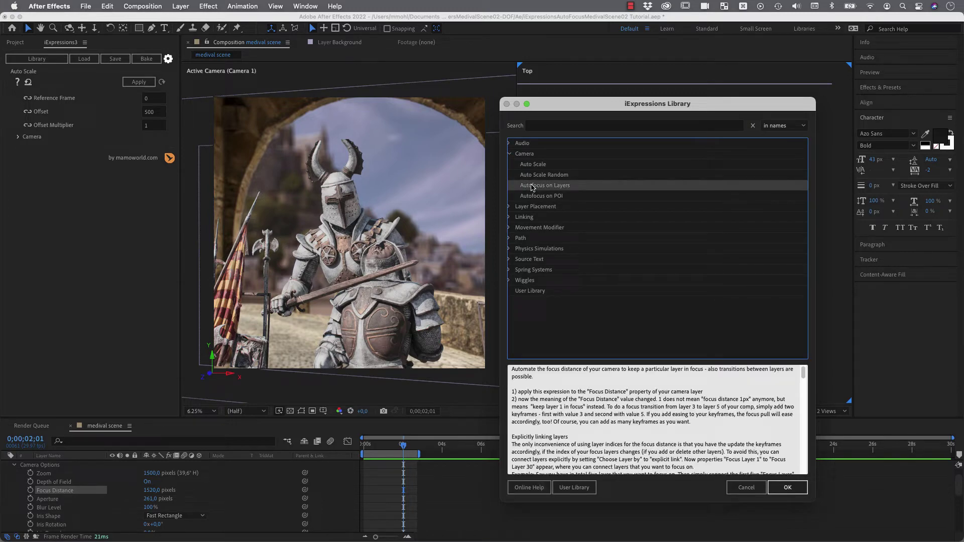
{"action": "left_click", "coordinate": [785, 487]}
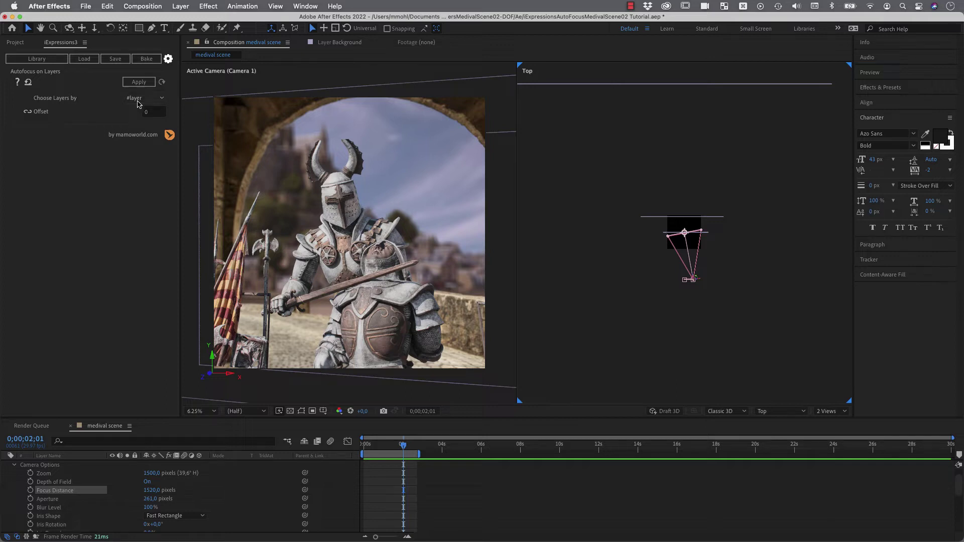
{"action": "left_click", "coordinate": [63, 495]}
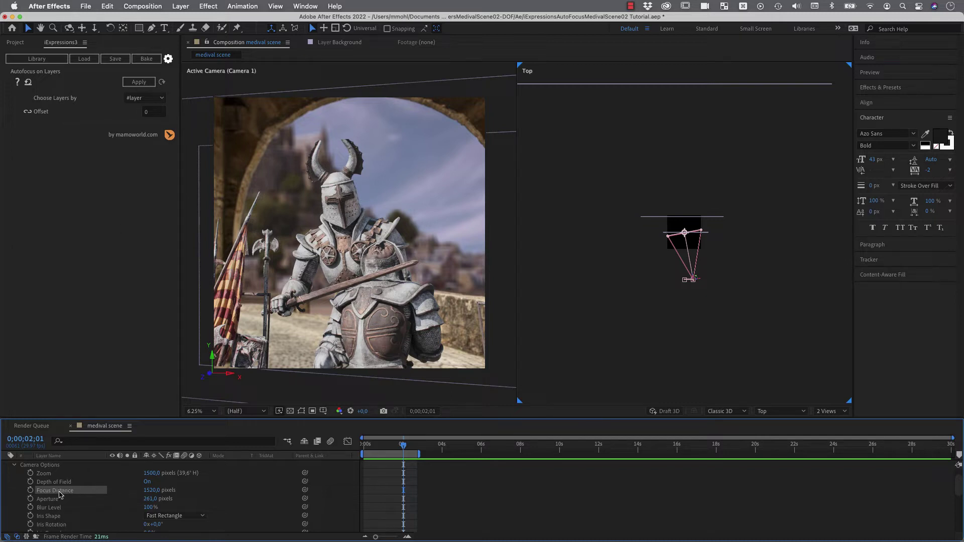
{"action": "scroll", "coordinate": [63, 494], "scroll_direction": "up", "scroll_amount": 1}
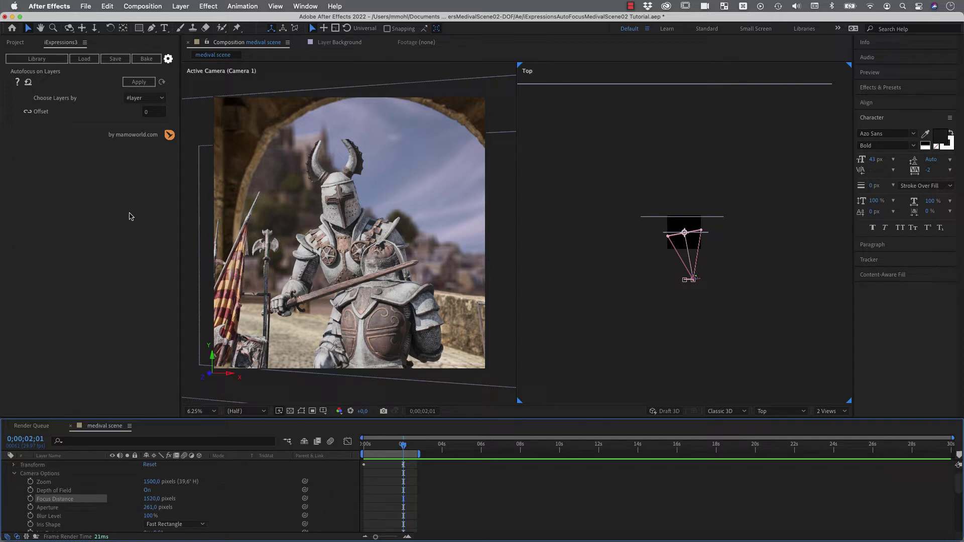
{"action": "left_click", "coordinate": [141, 82]}
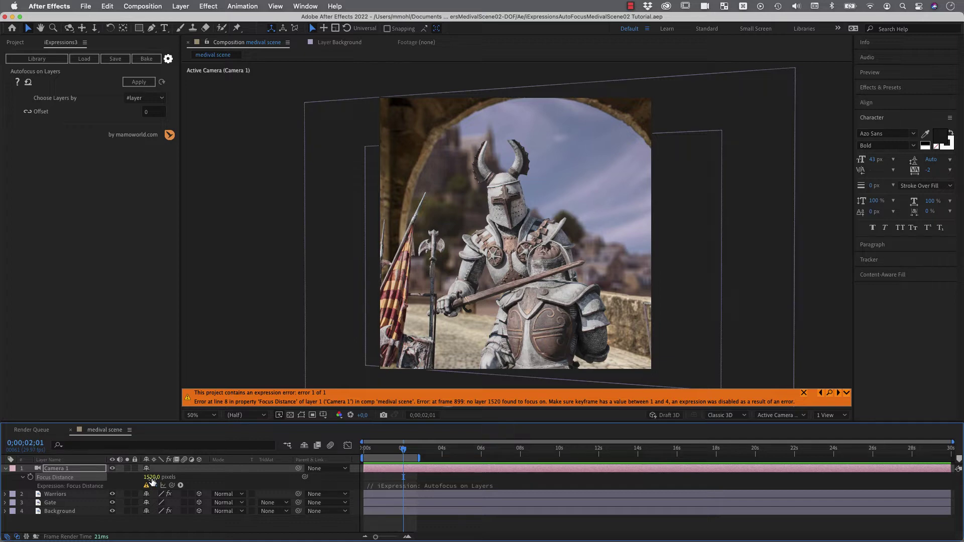
Step: With Background selected, re-enter the Focus Distance value to try clearing the error
{"action": "left_click", "coordinate": [61, 511]}
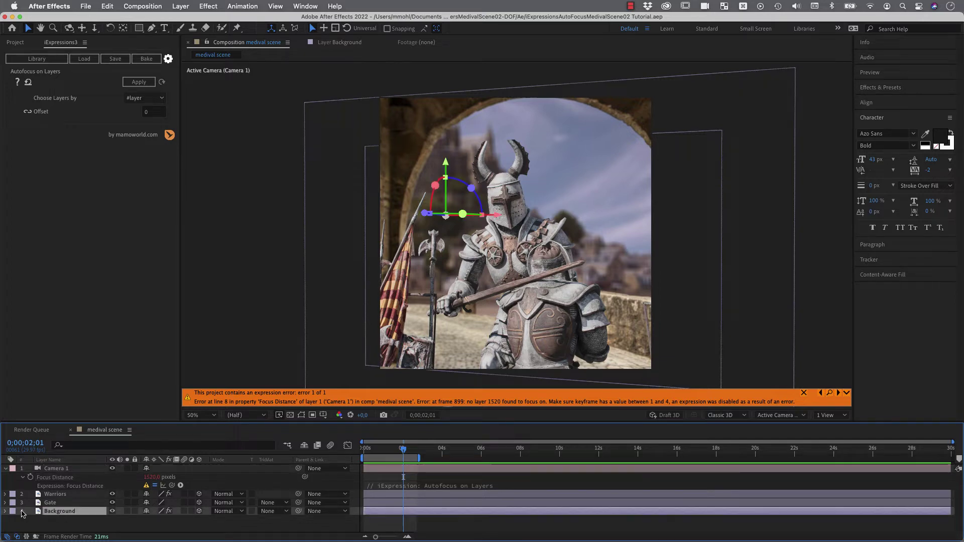
{"action": "left_click", "coordinate": [153, 478]}
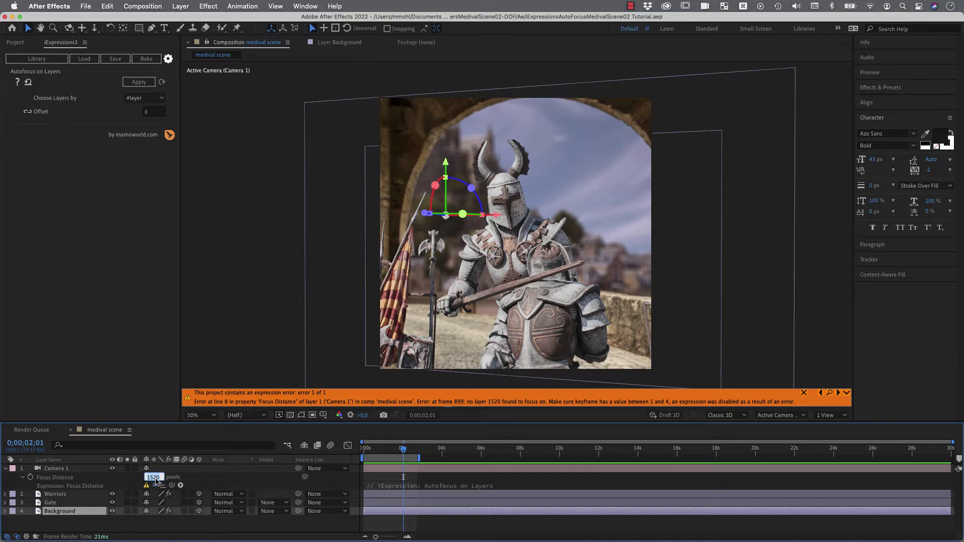
{"action": "type", "text": "4"}
{"action": "key", "text": "Return"}
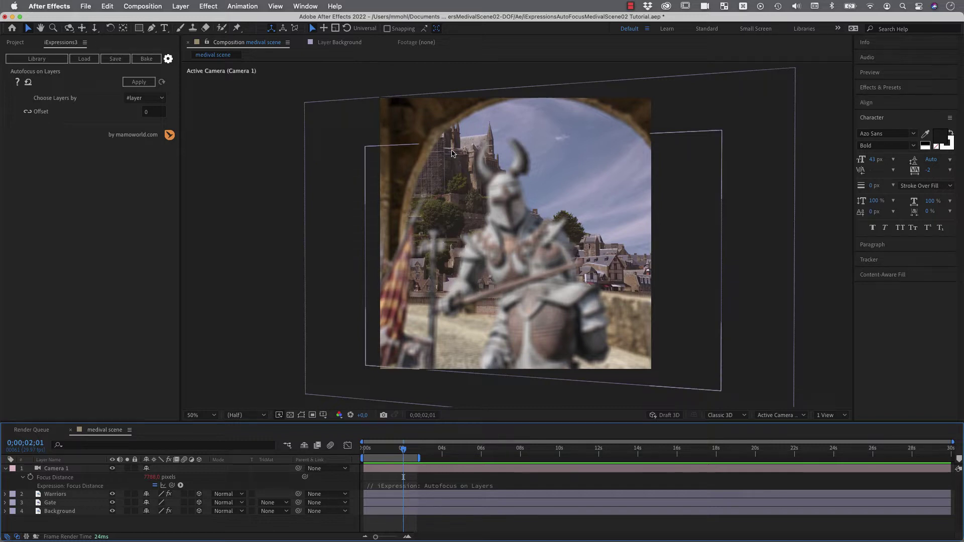
{"action": "left_click", "coordinate": [153, 479]}
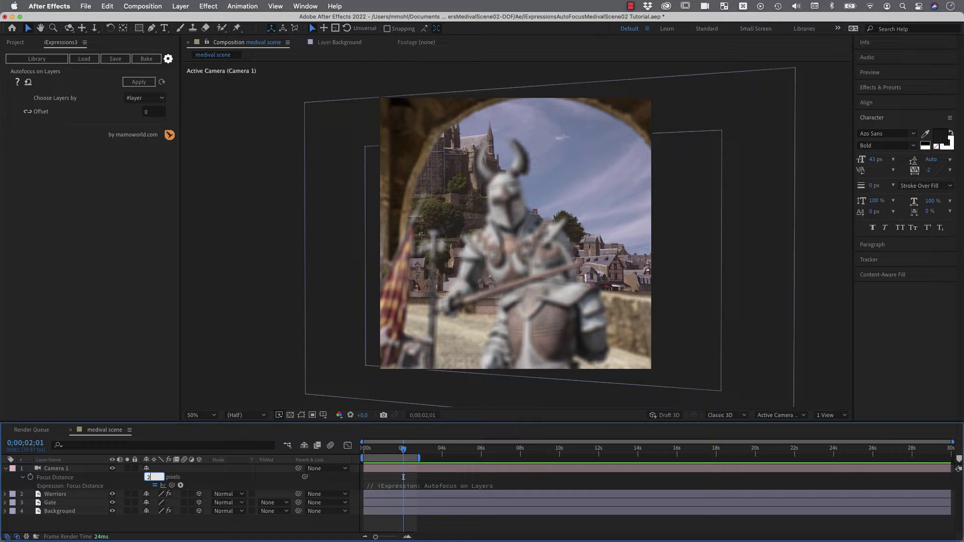
{"action": "left_click", "coordinate": [115, 481]}
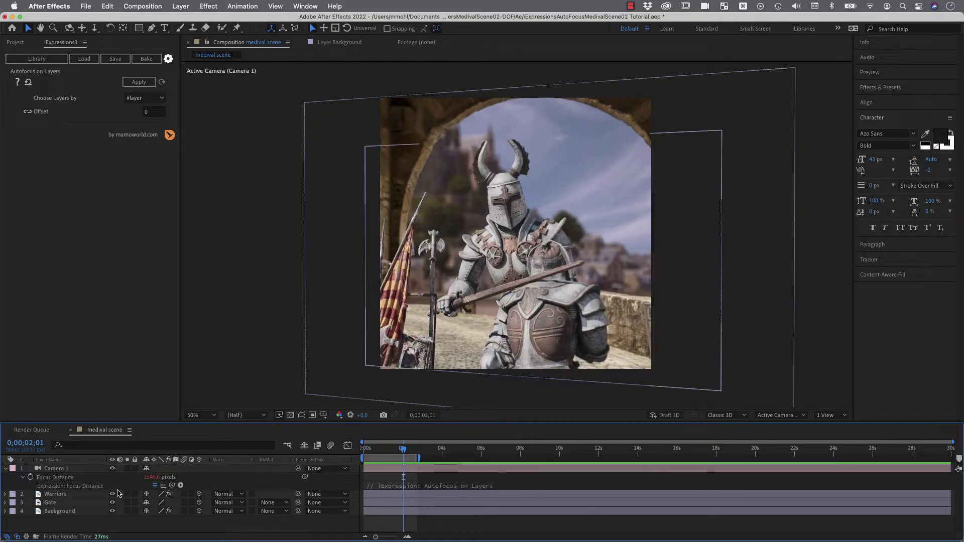
Step: Disable the Focus Distance expression to test a manual value, then re-enable it
{"action": "left_click", "coordinate": [154, 484]}
{"action": "left_click", "coordinate": [150, 477]}
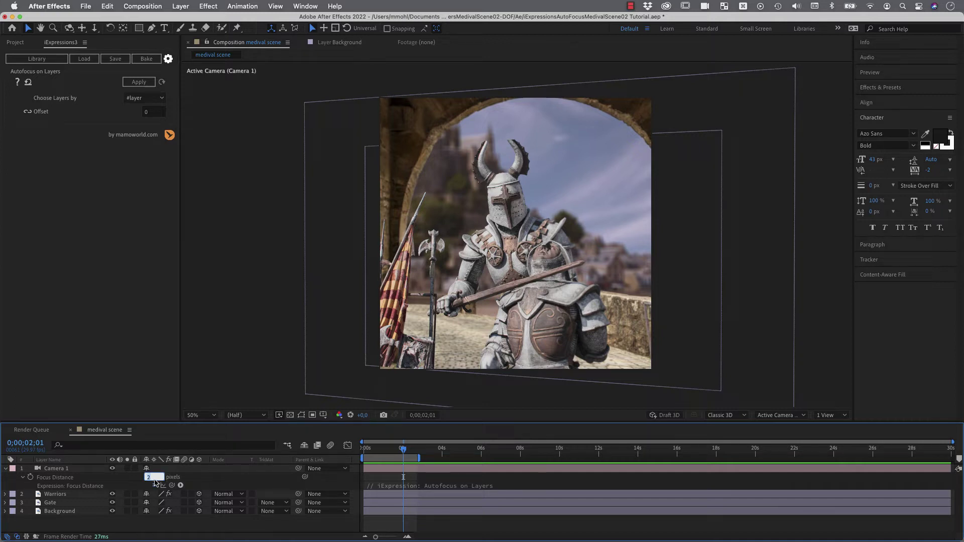
{"action": "key", "text": "Return"}
{"action": "left_click", "coordinate": [154, 484]}
{"action": "left_click", "coordinate": [154, 484]}
{"action": "left_click", "coordinate": [154, 485]}
Step: Select Warriors, re-enter Focus Distance (still erroring at 1646.6), and show the layer-selection choices
{"action": "left_click", "coordinate": [62, 495]}
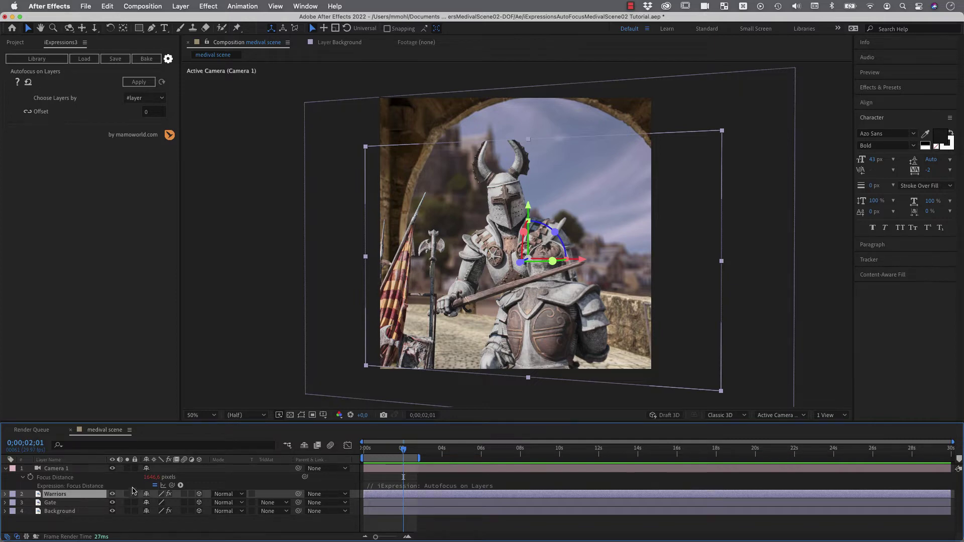
{"action": "left_click", "coordinate": [151, 479]}
{"action": "left_click", "coordinate": [127, 480]}
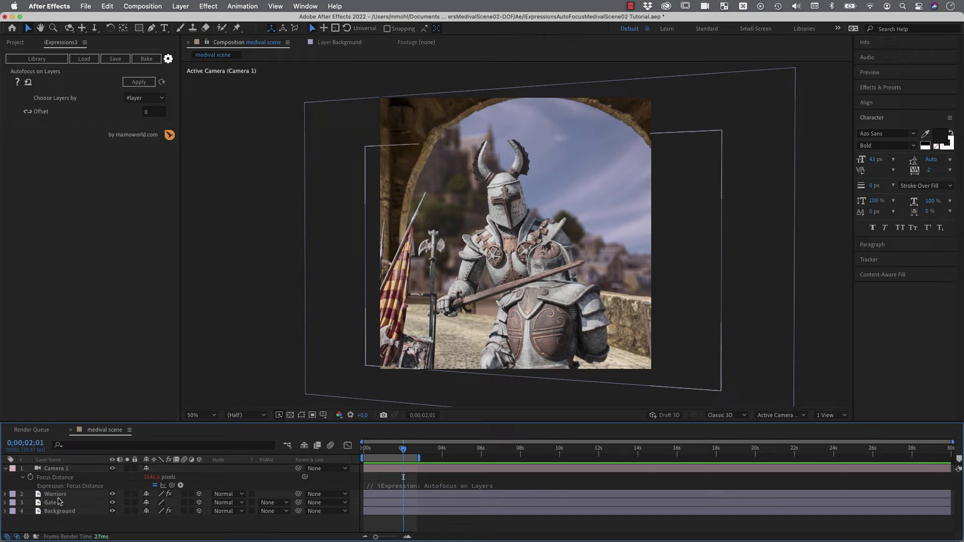
{"action": "left_click", "coordinate": [138, 102]}
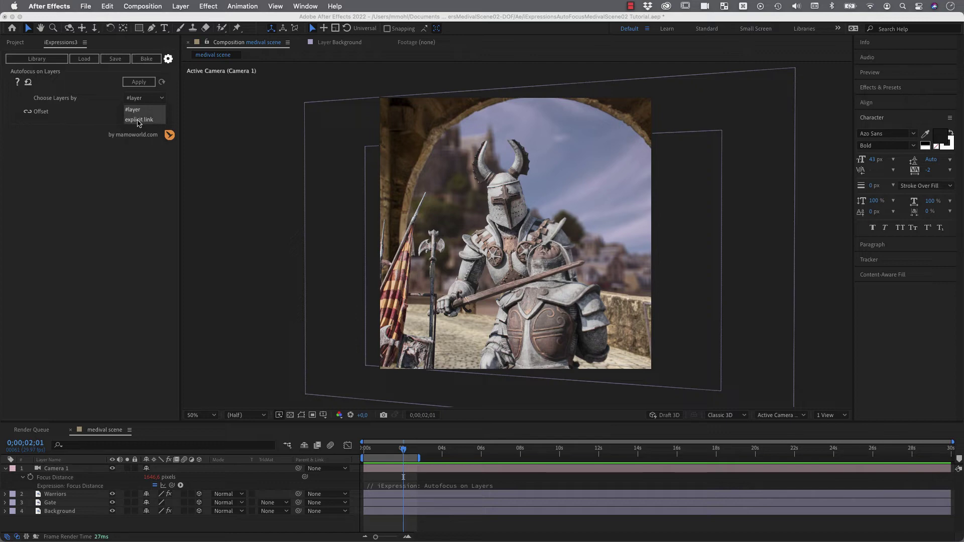
Step: Switch 'Choose Layers by' to explicit link and select the Warriors layer
{"action": "left_click", "coordinate": [139, 120]}
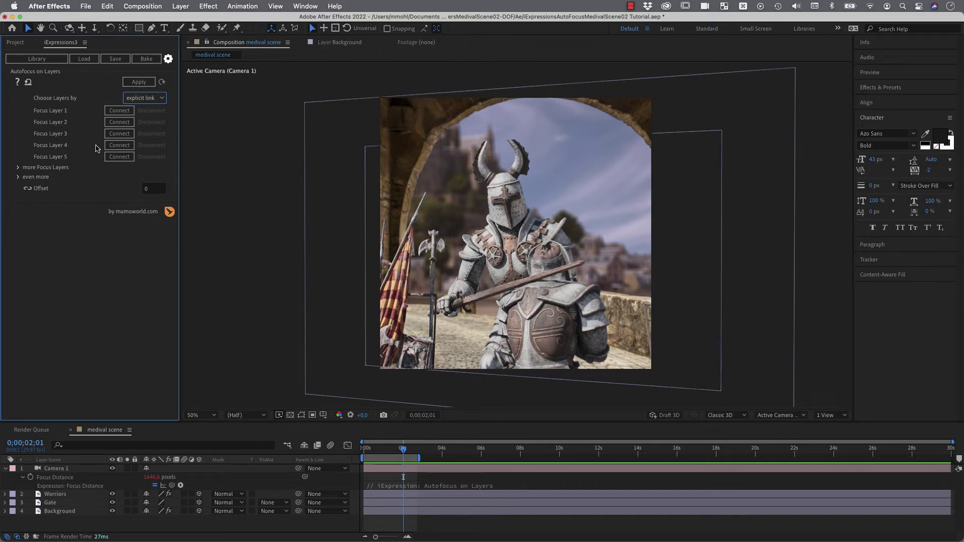
{"action": "left_click", "coordinate": [59, 496]}
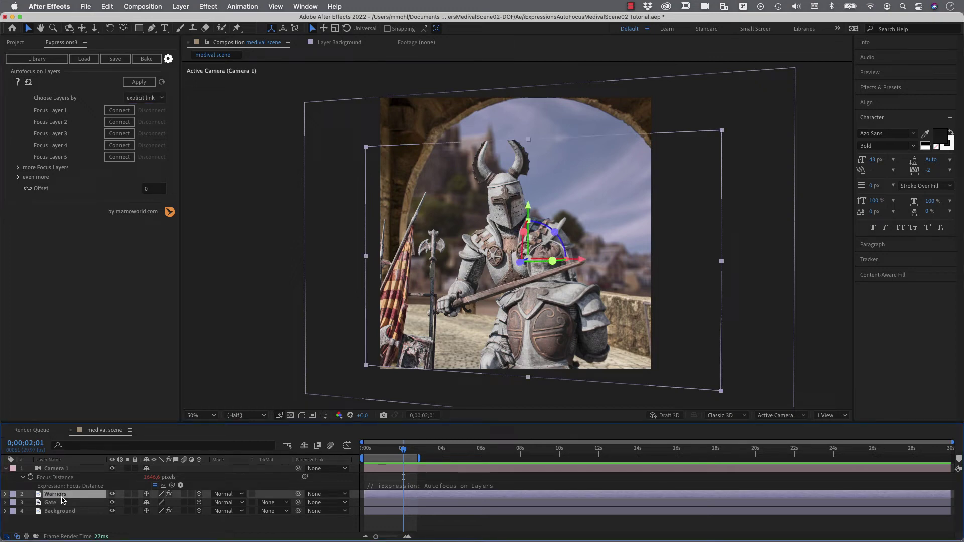
{"action": "type", "text": "Foc"}
Step: Append 'Foc 1', 'Foc 2' and 'Foc 3' to the Warriors, Gate and Background layer names, then reselect Warriors
{"action": "key", "text": "Return"}
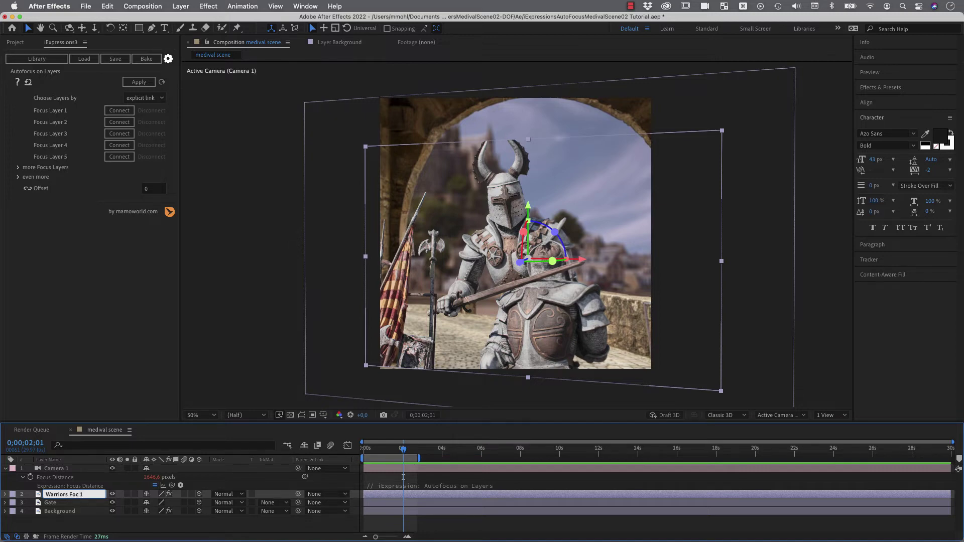
{"action": "left_click", "coordinate": [60, 503]}
{"action": "type", "text": "Foc 2"}
{"action": "key", "text": "Return"}
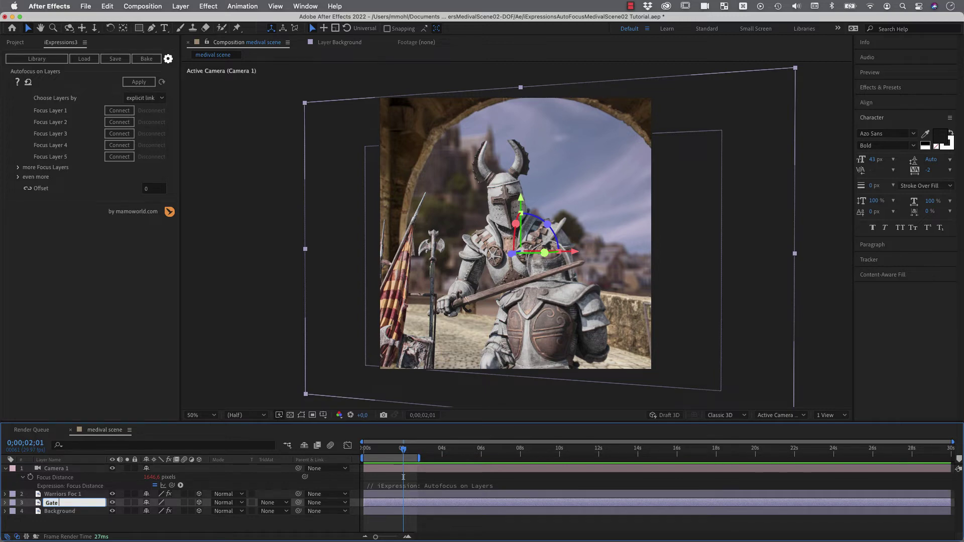
{"action": "left_click", "coordinate": [74, 512]}
{"action": "type", "text": "Foc 3"}
{"action": "key", "text": "Return"}
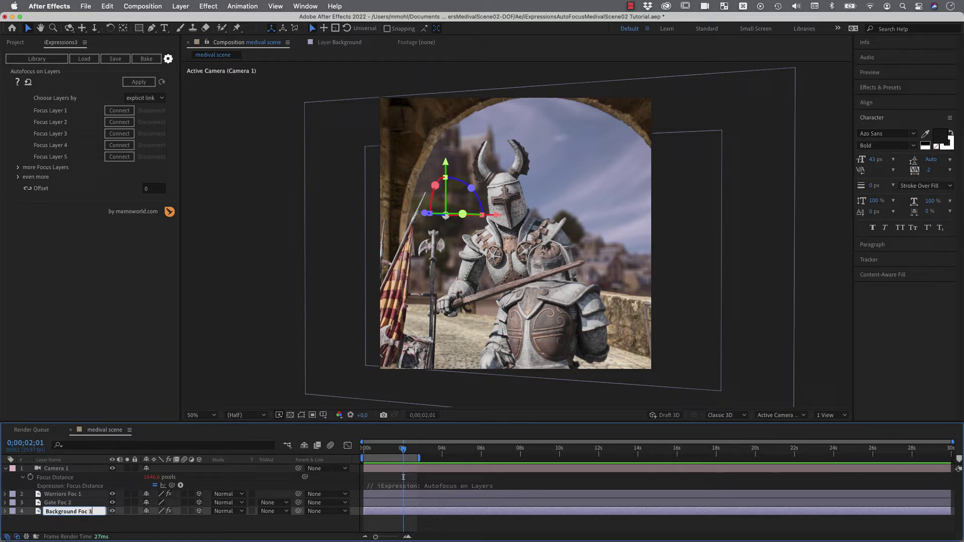
{"action": "key", "text": "Return"}
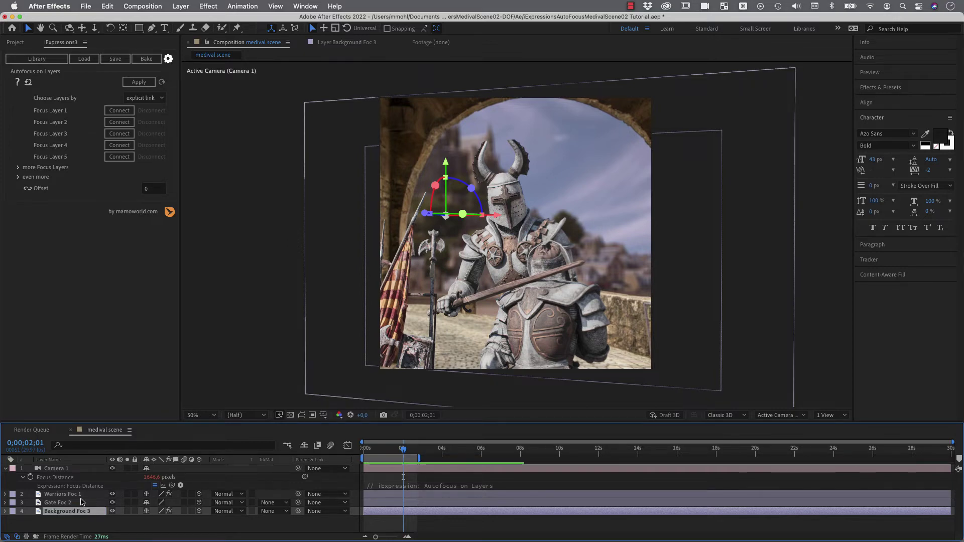
{"action": "left_click", "coordinate": [82, 501]}
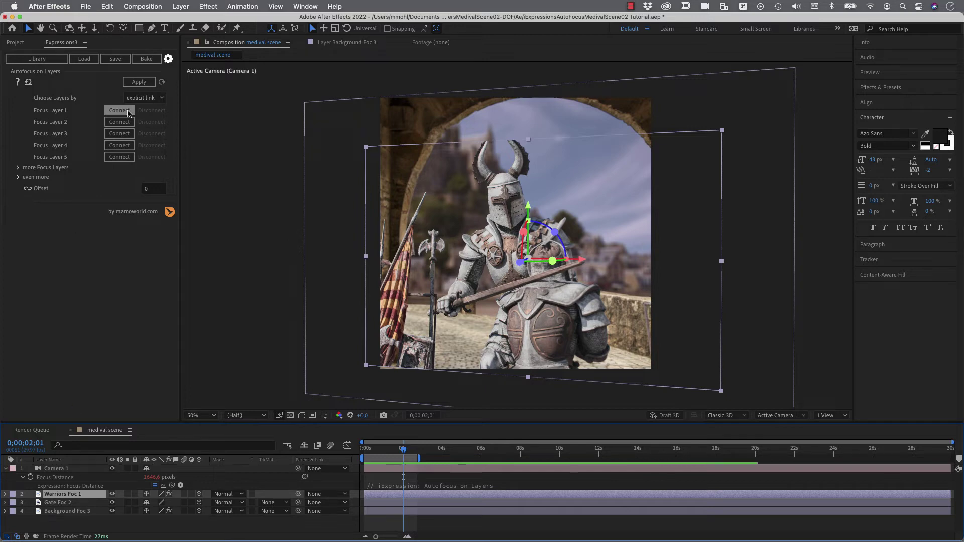
Step: Connect Warriors Foc 1, Gate Foc 2 and Background Foc 3 as Focus Layers 1–3, then reapply the preset to Focus Distance
{"action": "left_click", "coordinate": [127, 112]}
{"action": "left_click", "coordinate": [70, 502]}
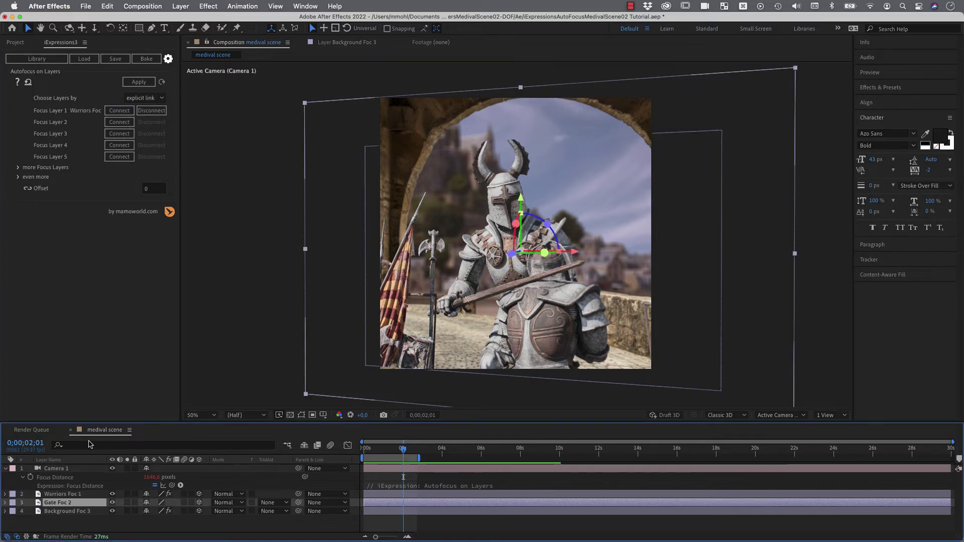
{"action": "left_click", "coordinate": [120, 124]}
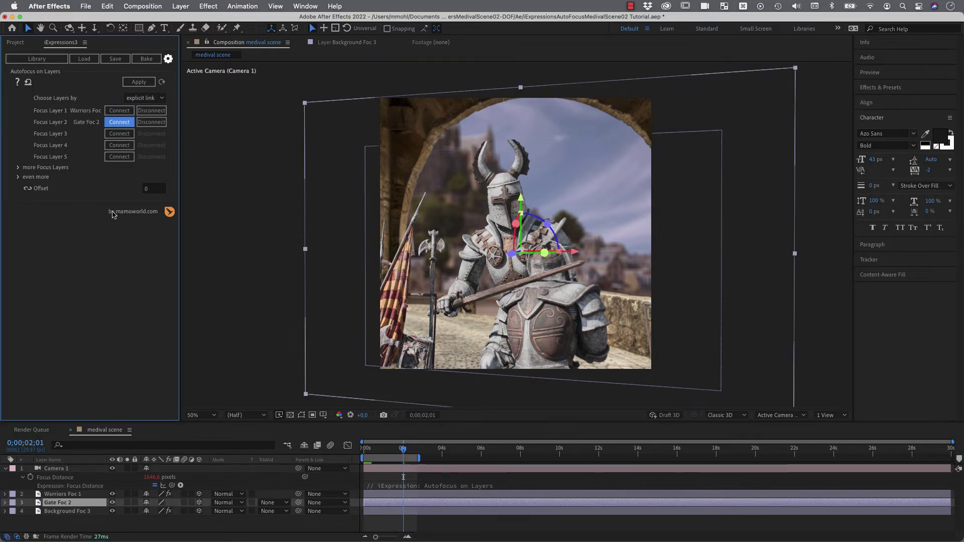
{"action": "left_click", "coordinate": [83, 512]}
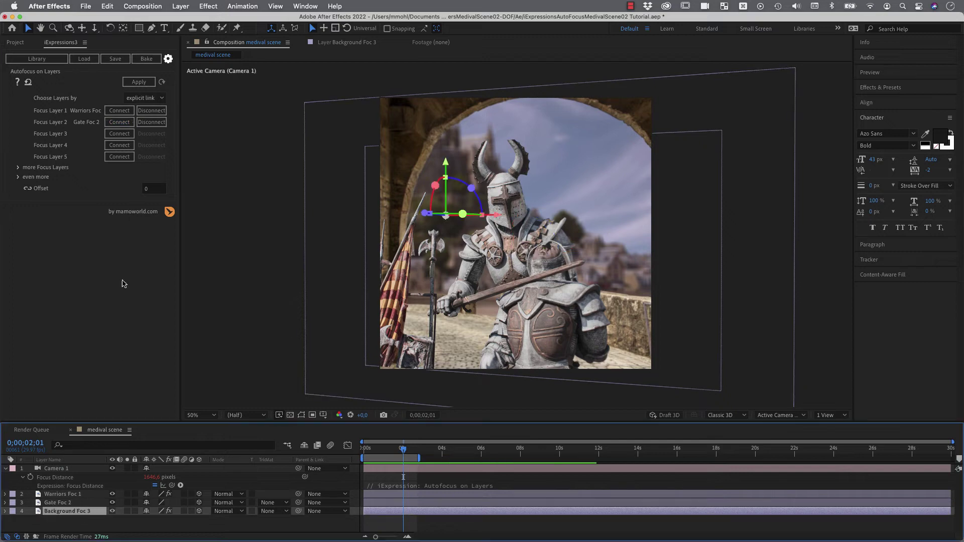
{"action": "left_click", "coordinate": [120, 136]}
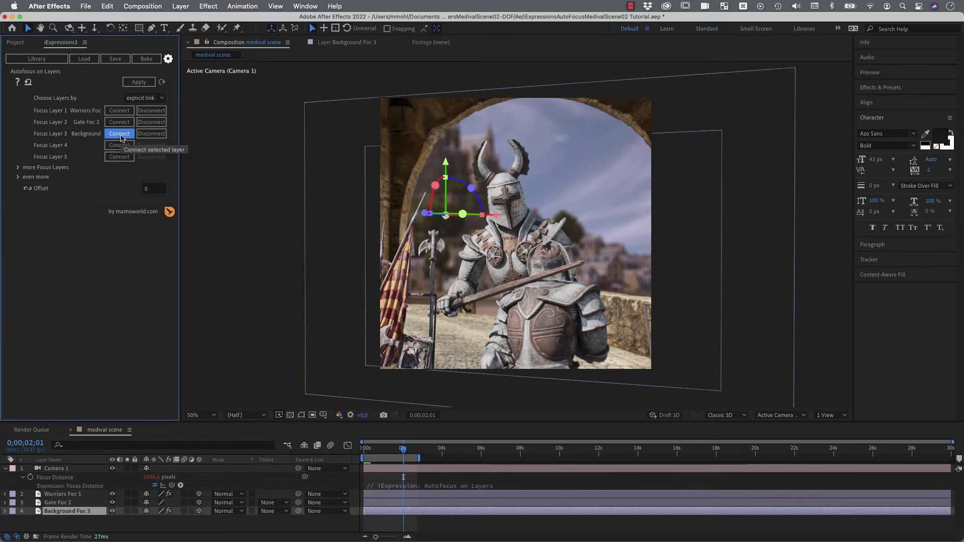
{"action": "left_click", "coordinate": [62, 478]}
{"action": "left_click", "coordinate": [133, 83]}
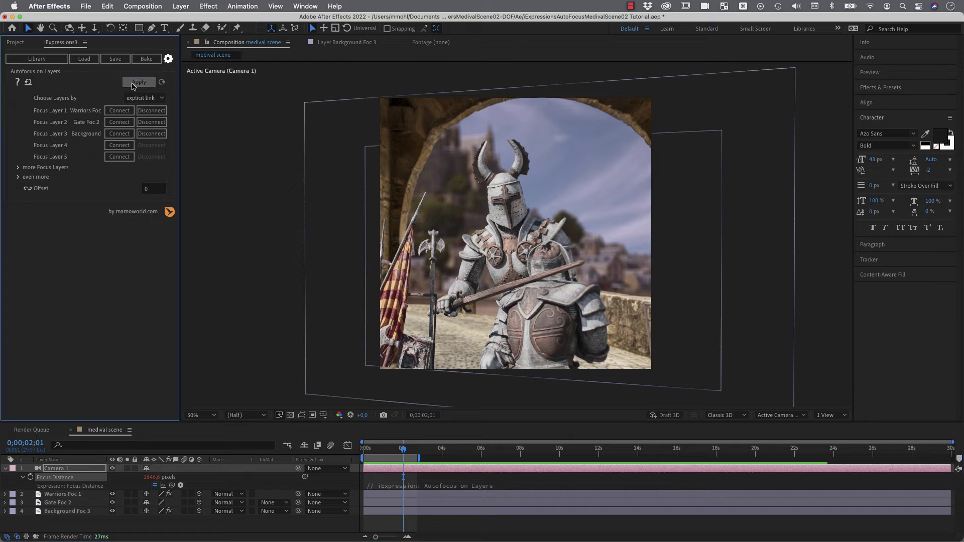
Step: Set Focus Distance to focus layer 1, then layer 3, and return the playhead to frame 0
{"action": "left_click", "coordinate": [152, 477]}
{"action": "type", "text": "1"}
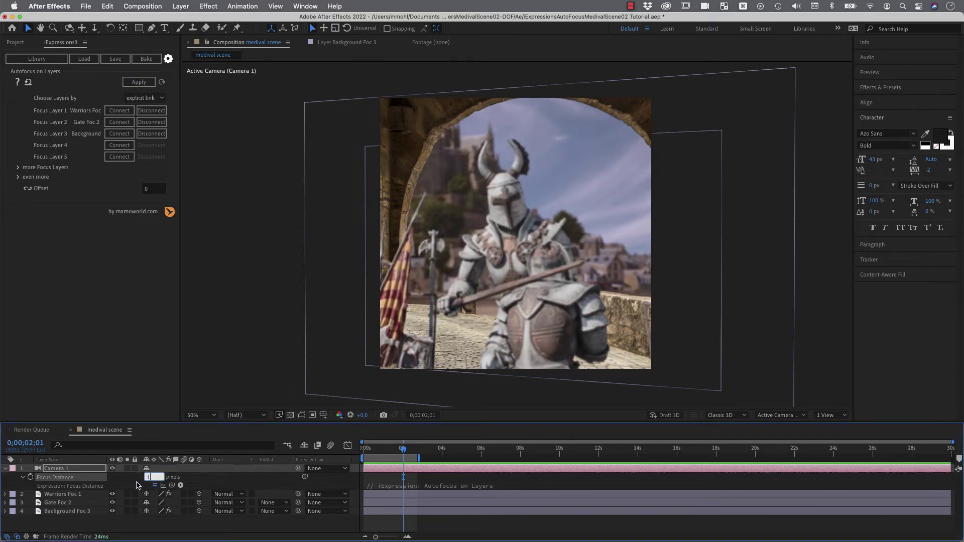
{"action": "left_click", "coordinate": [132, 482]}
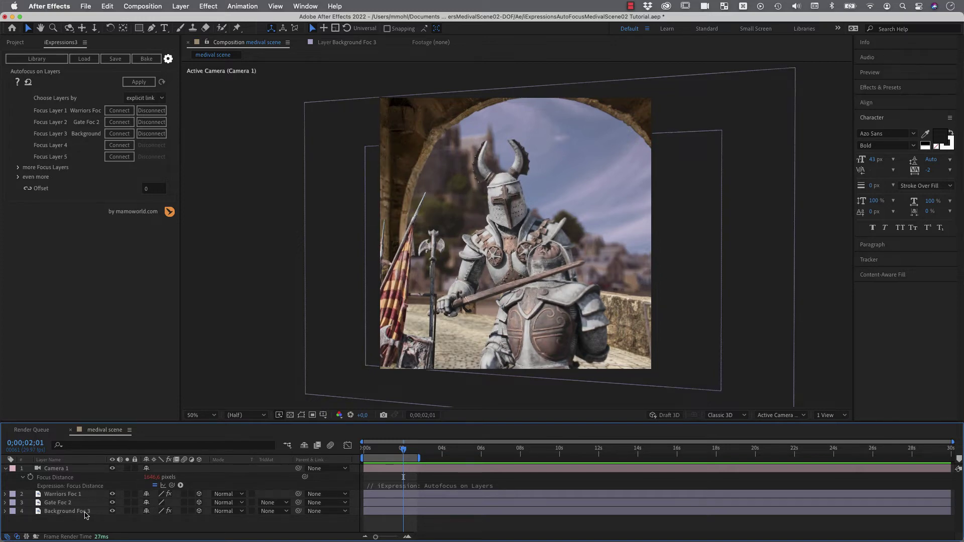
{"action": "left_click", "coordinate": [151, 477]}
{"action": "key", "text": "Return"}
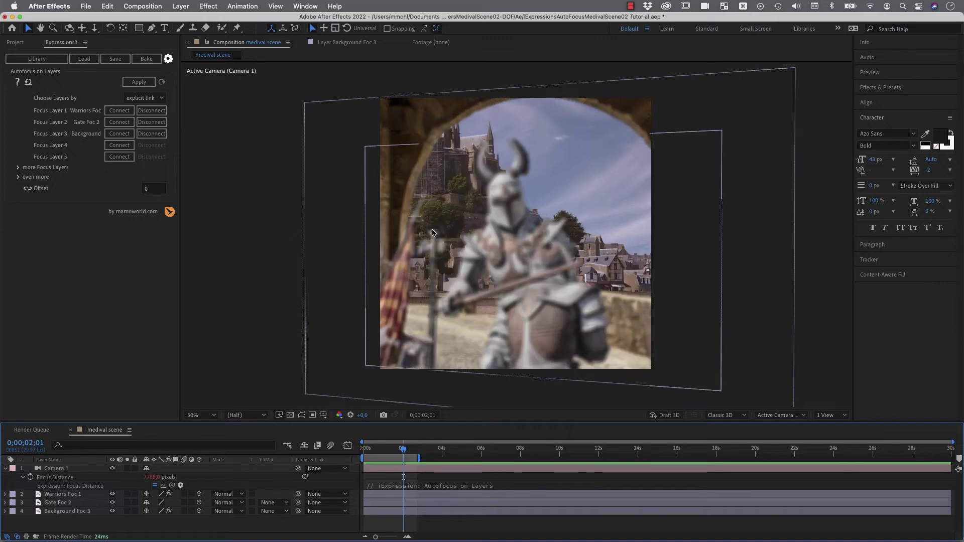
{"action": "left_click_drag", "start_coordinate": [403, 448], "coordinate": [349, 455]}
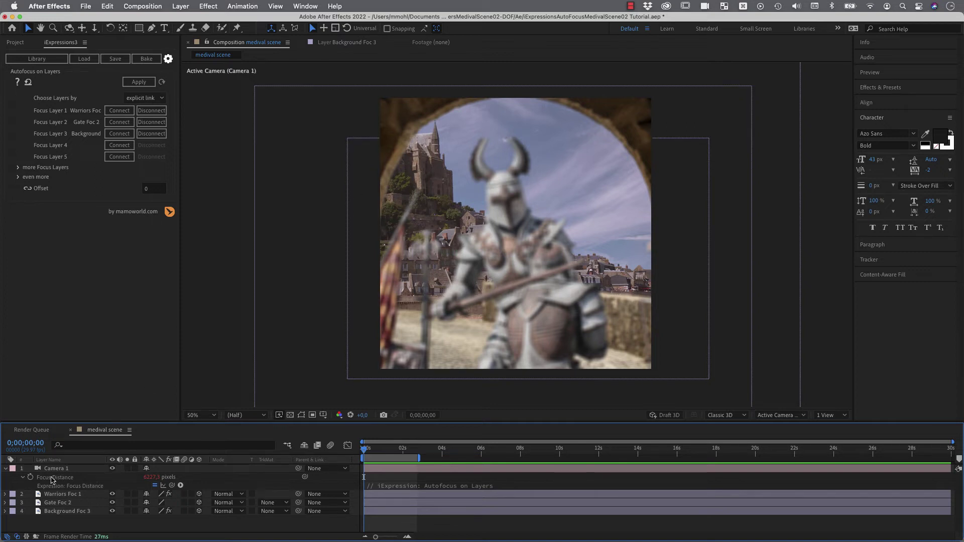
Step: Keyframe Focus Distance at frame 0, then at 1;29 focused on the warrior layer
{"action": "left_click", "coordinate": [31, 480]}
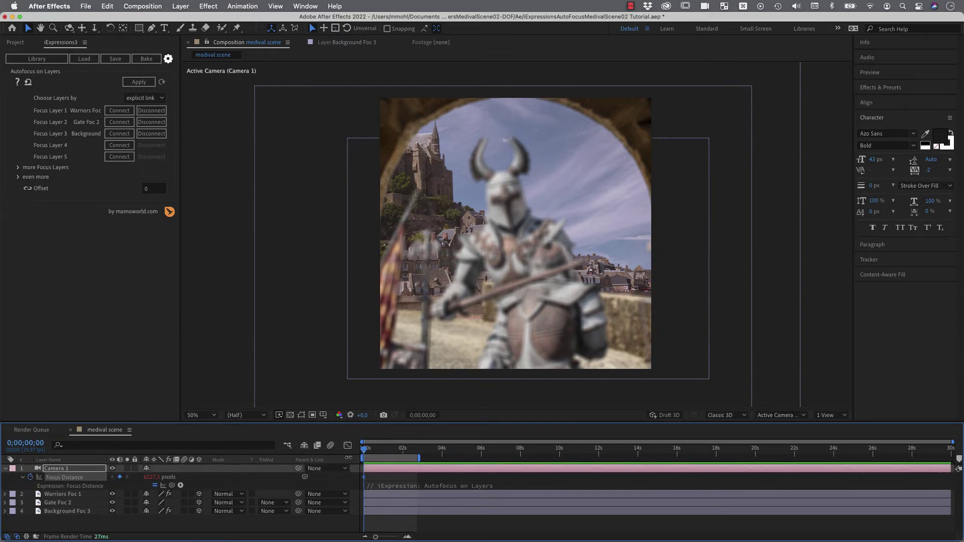
{"action": "left_click_drag", "start_coordinate": [364, 450], "coordinate": [404, 449]}
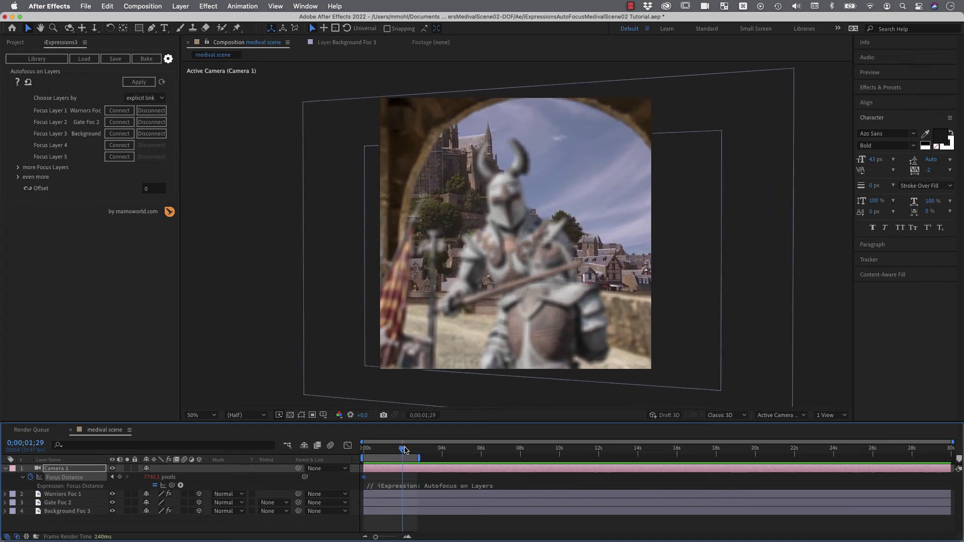
{"action": "left_click", "coordinate": [153, 477]}
{"action": "type", "text": "3"}
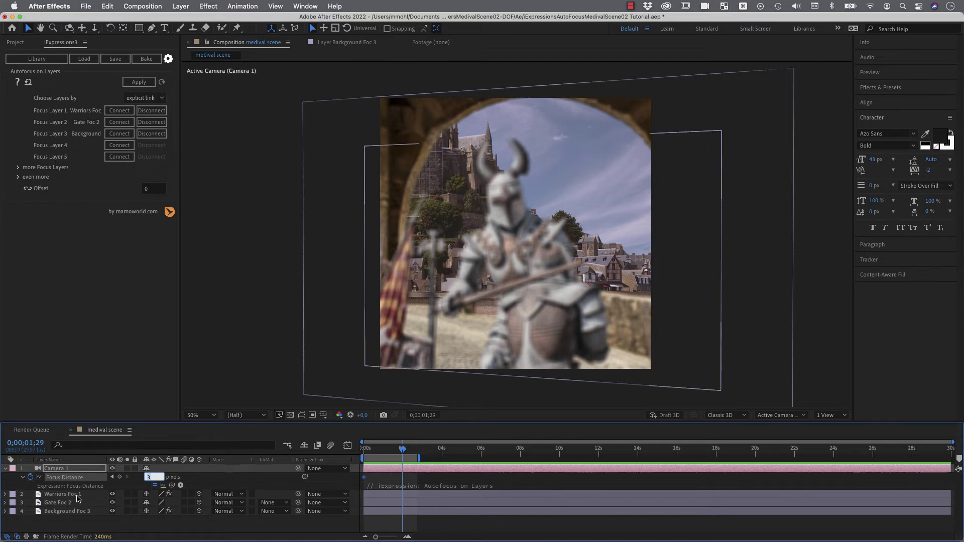
{"action": "key", "text": "Return"}
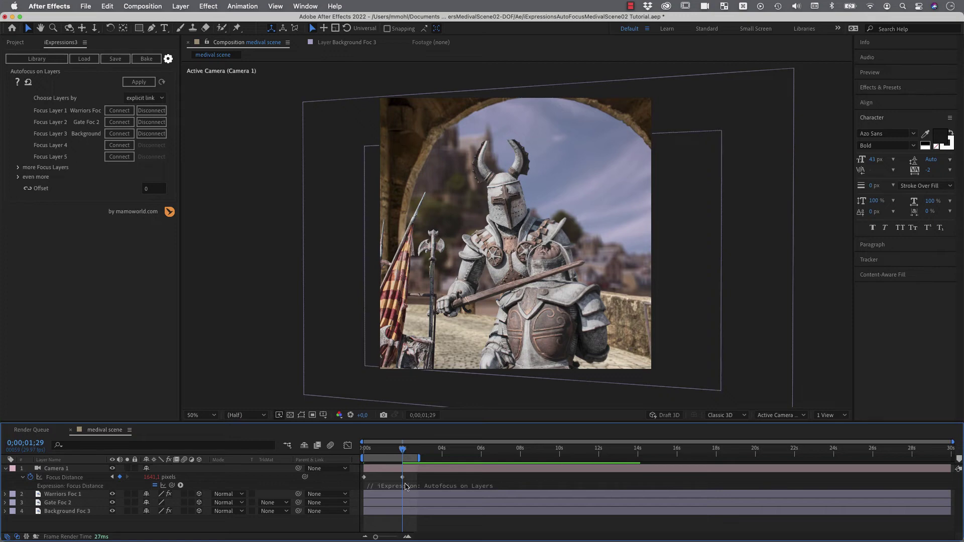
Step: Preview the focus pull from the start, then marquee-select both keyframes
{"action": "left_click_drag", "start_coordinate": [402, 450], "coordinate": [364, 450]}
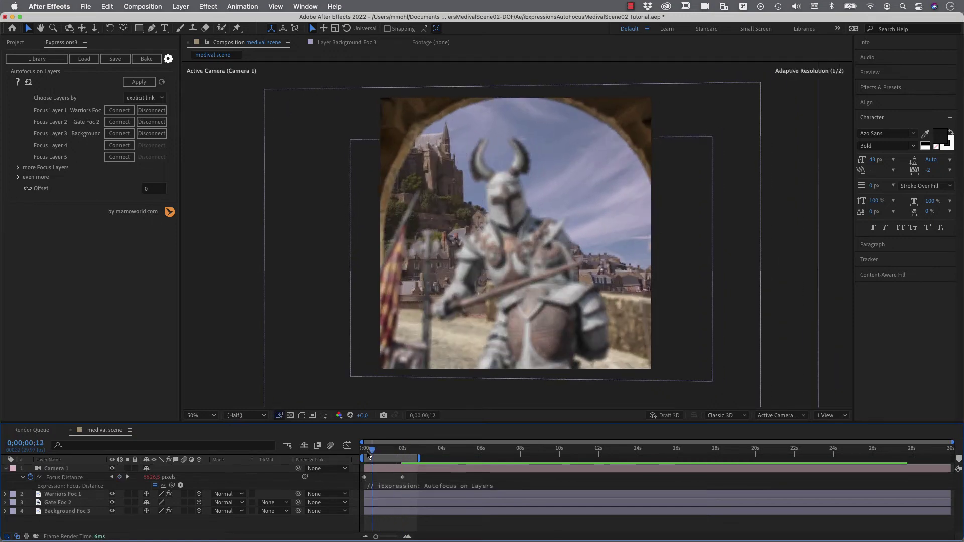
{"action": "key", "text": "space"}
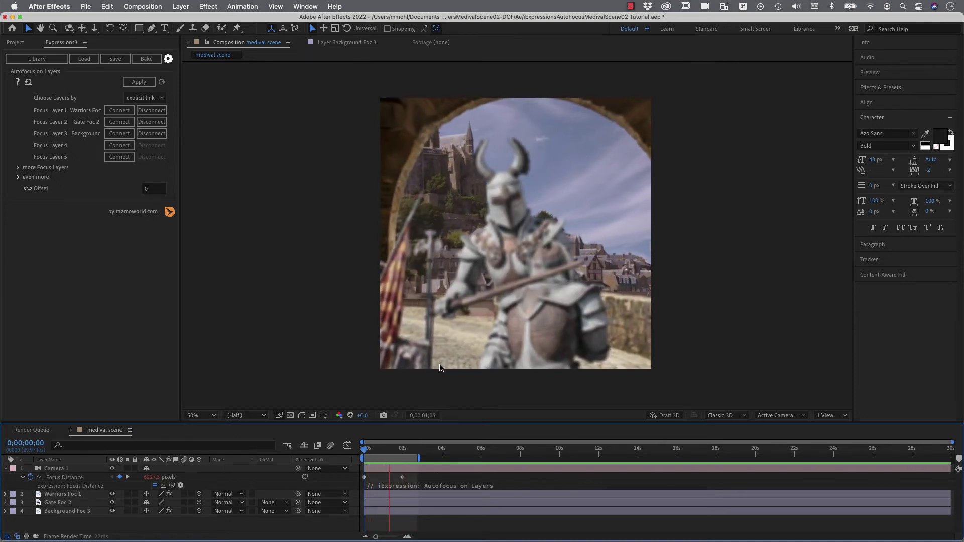
{"action": "left_click", "coordinate": [399, 479]}
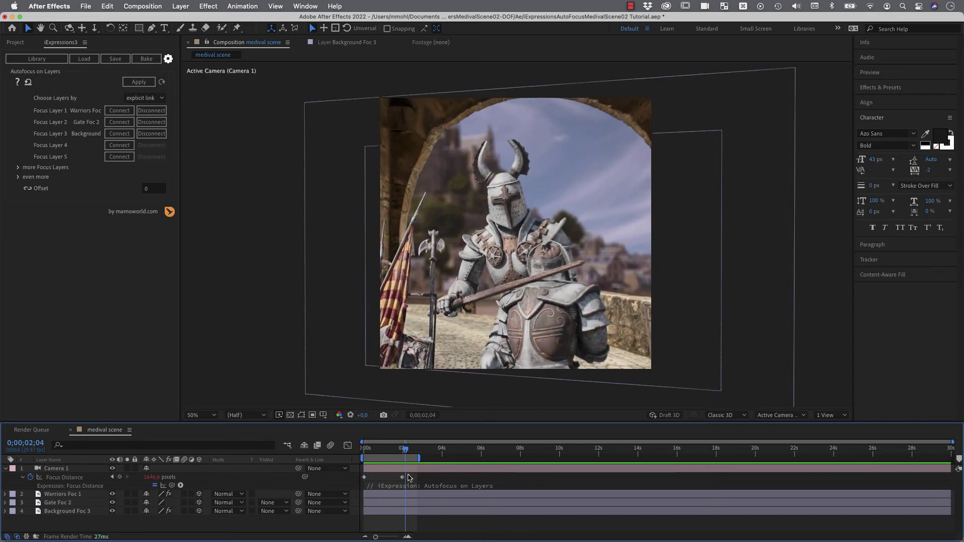
{"action": "left_click_drag", "start_coordinate": [400, 479], "coordinate": [359, 483]}
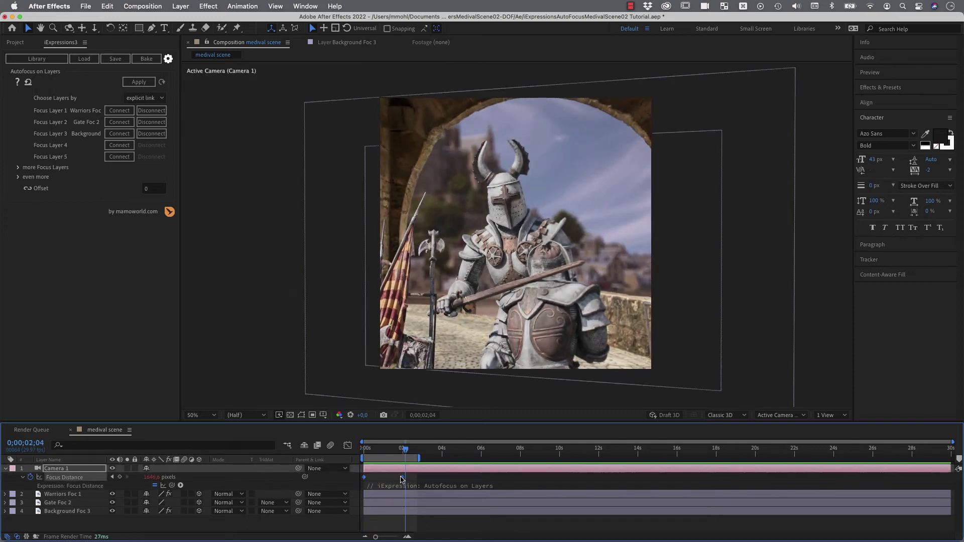
Step: Apply Easy Ease to both Focus Distance keyframes and preview from the start
{"action": "right_click", "coordinate": [402, 480]}
{"action": "mouse_move", "coordinate": [438, 531]}
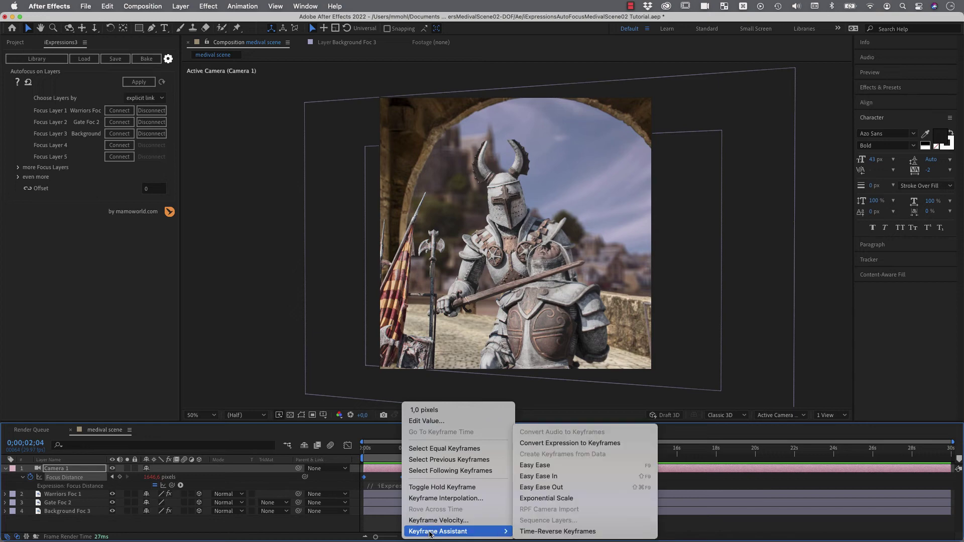
{"action": "left_click", "coordinate": [546, 466]}
{"action": "left_click", "coordinate": [361, 449]}
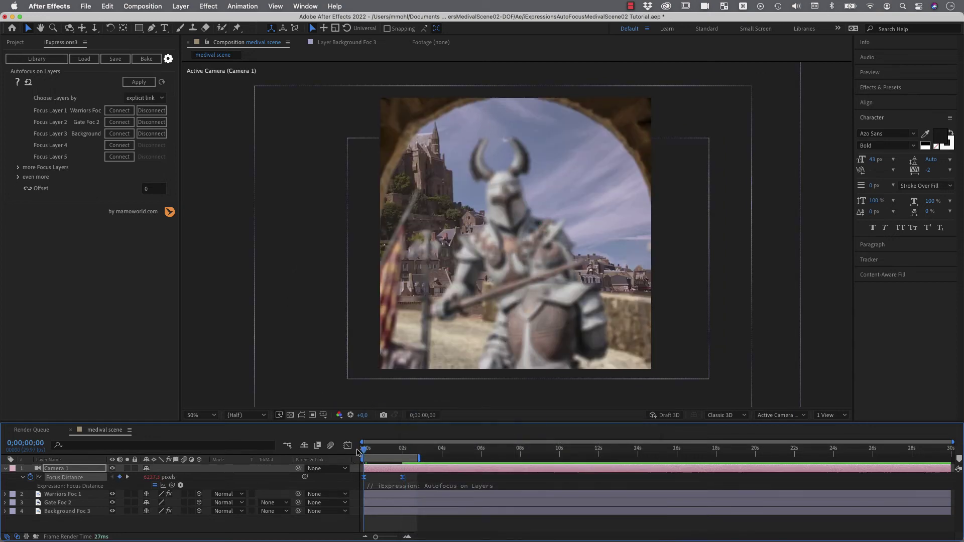
{"action": "key", "text": "space"}
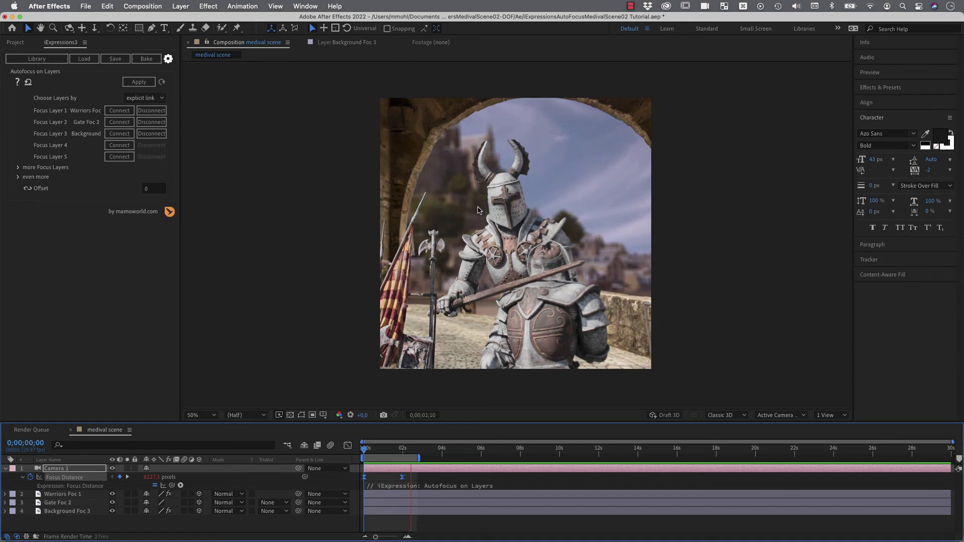
Step: Key Focus Distance to 3 at frame 0 and 1 at 1;29, then select Warriors Foc 1
{"action": "key", "text": "space"}
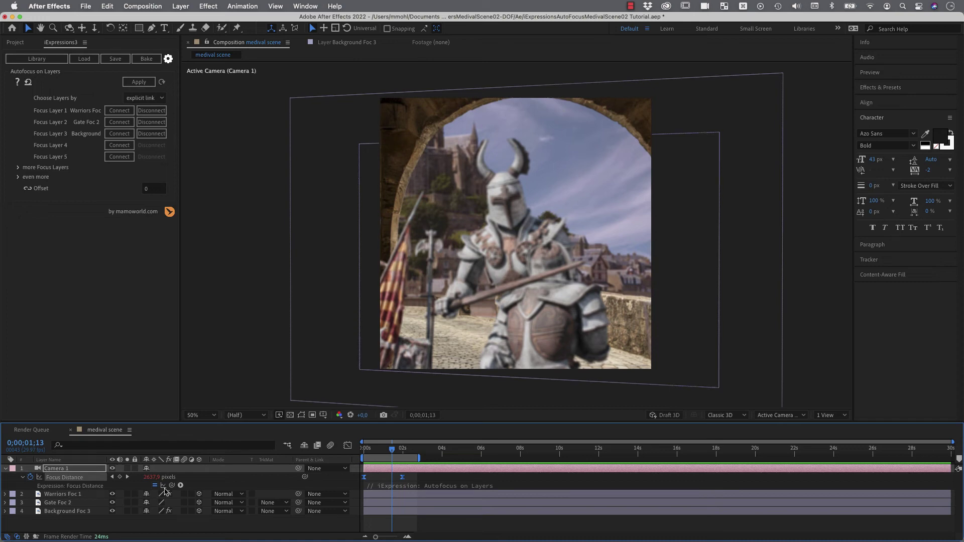
{"action": "left_click", "coordinate": [152, 478]}
{"action": "left_click", "coordinate": [366, 450]}
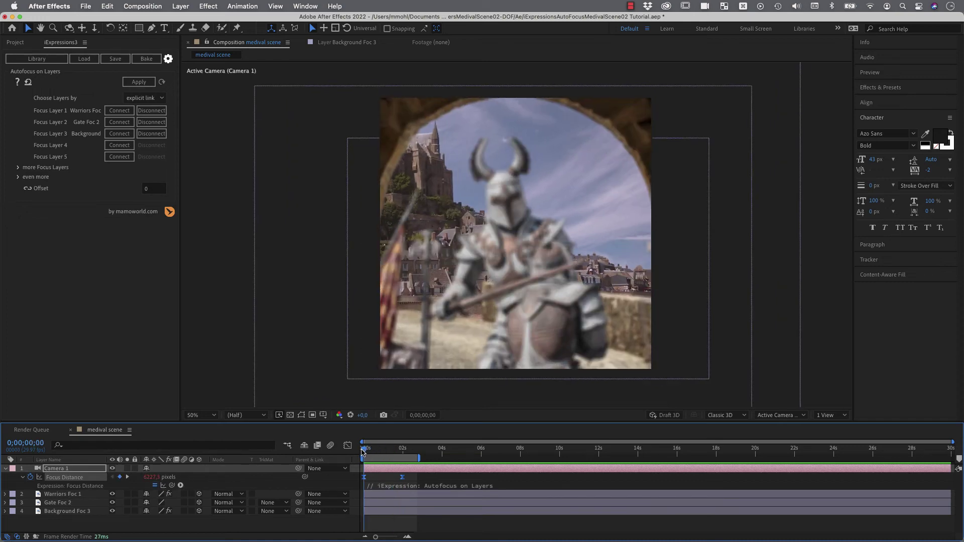
{"action": "left_click", "coordinate": [152, 479]}
{"action": "type", "text": "3"}
{"action": "left_click", "coordinate": [399, 451]}
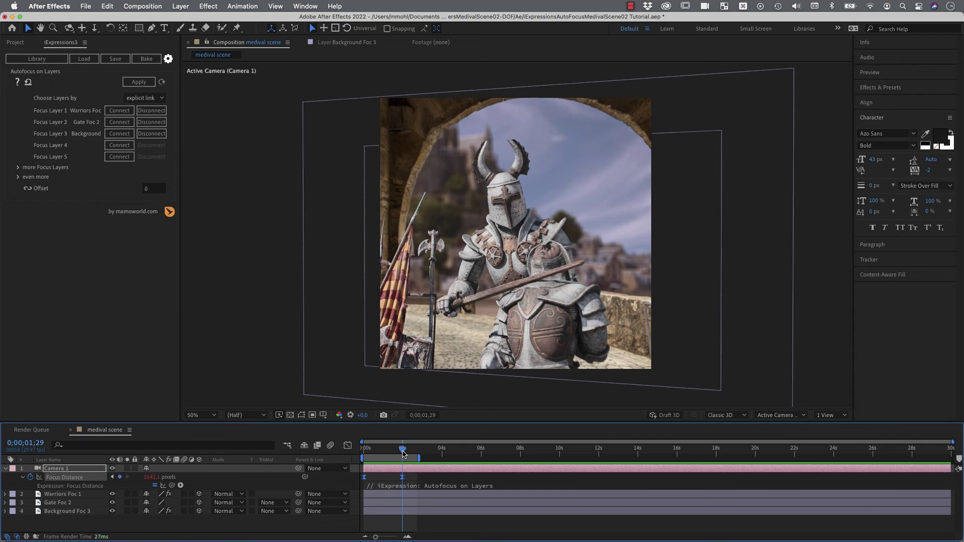
{"action": "left_click", "coordinate": [152, 476]}
{"action": "type", "text": "1"}
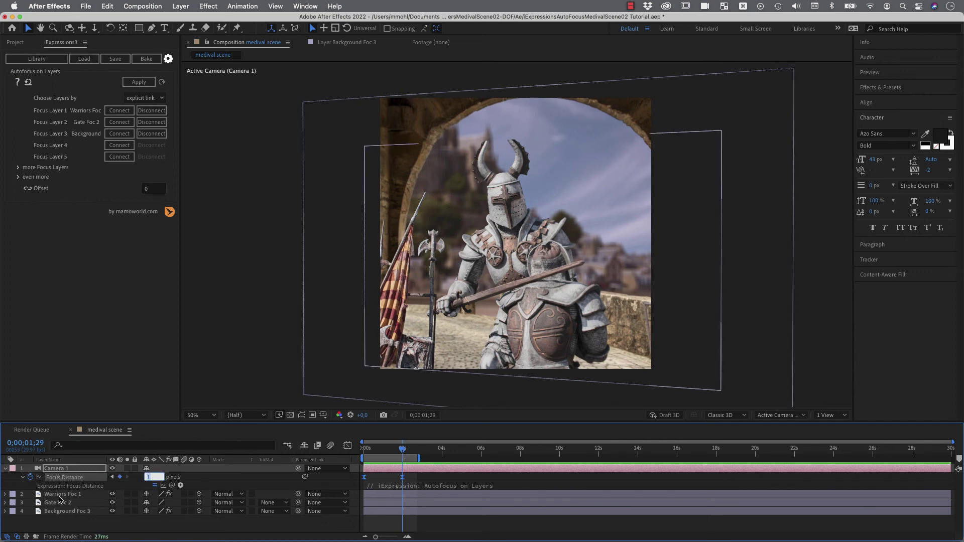
{"action": "left_click", "coordinate": [66, 495]}
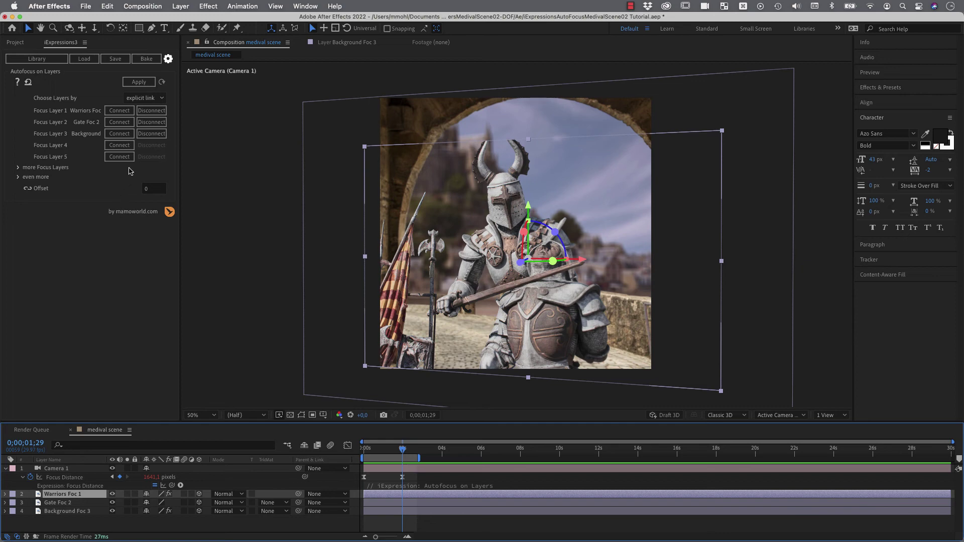